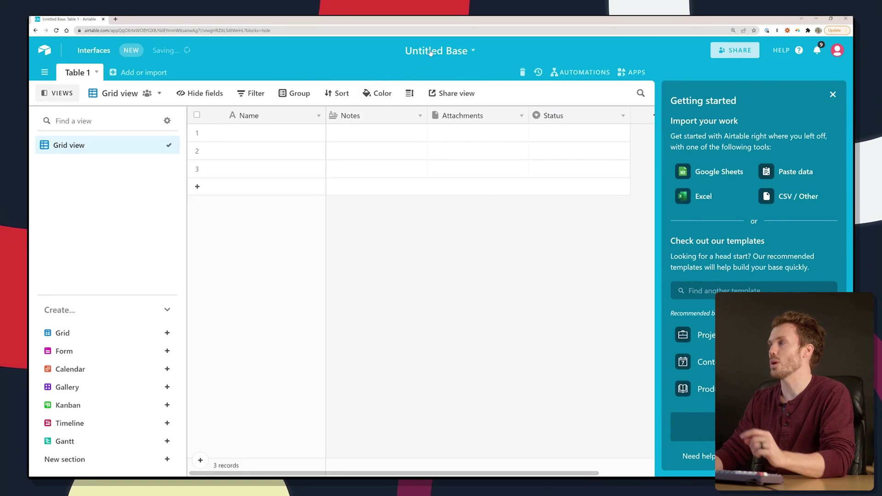
# Rename the new Airtable base to 'Transactions'
pyautogui.click(416, 50)
pyautogui.write('T')
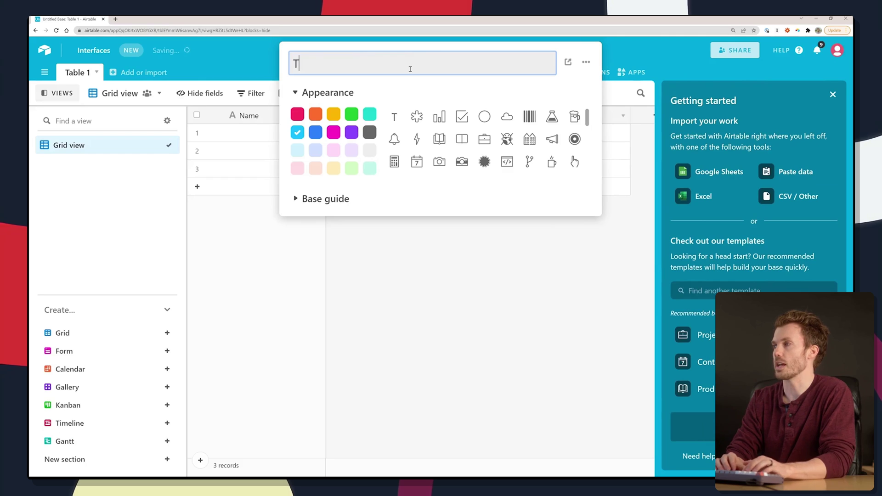
pyautogui.write('ransactions')
pyautogui.press('Return')
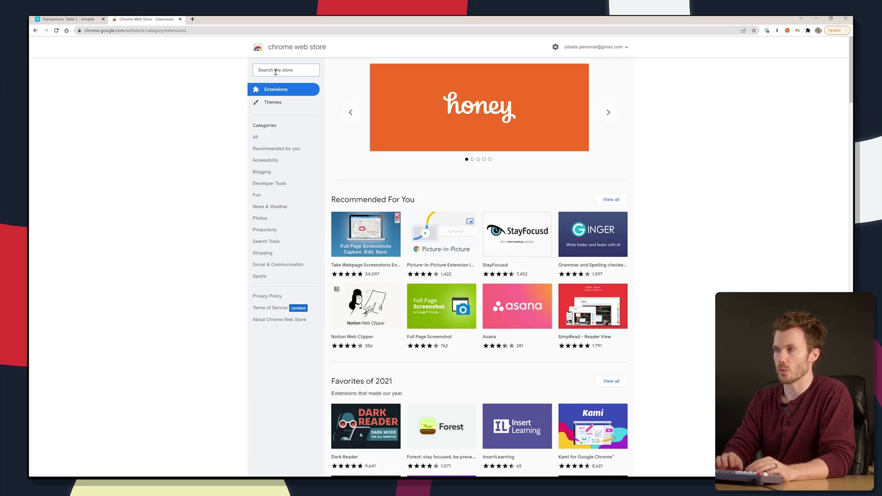
# Search the Chrome Web Store for 'airtable' extensions
pyautogui.click(277, 70)
pyautogui.write('airtable')
pyautogui.press('Return')
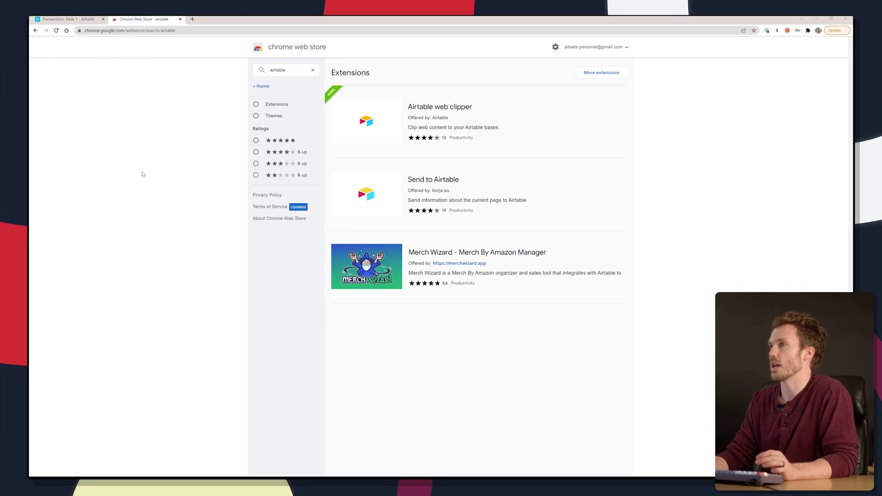
# Add the Web clipper app to the Transactions base's apps dashboard
pyautogui.hotkey('ctrl', 'shift', 'Tab')
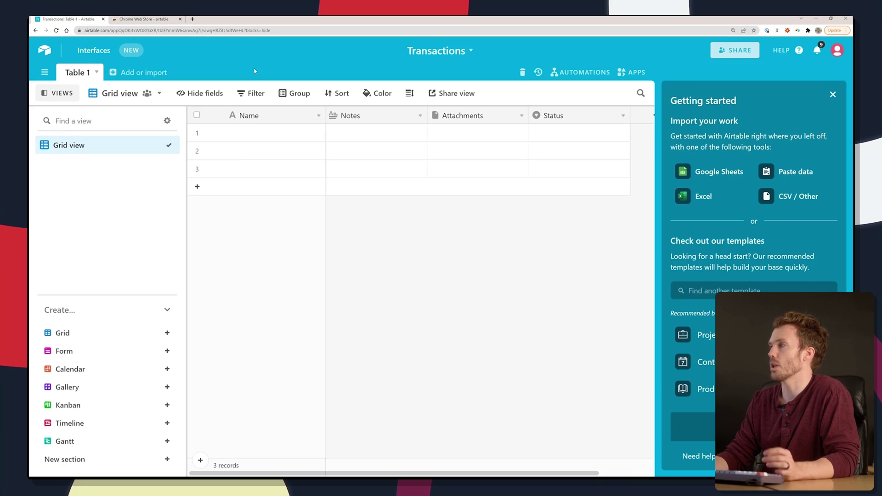
pyautogui.click(833, 96)
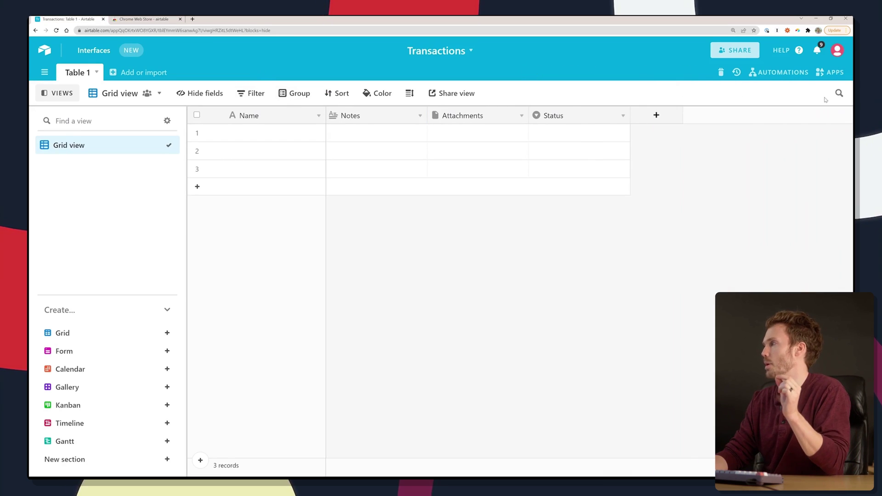
pyautogui.click(829, 74)
pyautogui.click(703, 370)
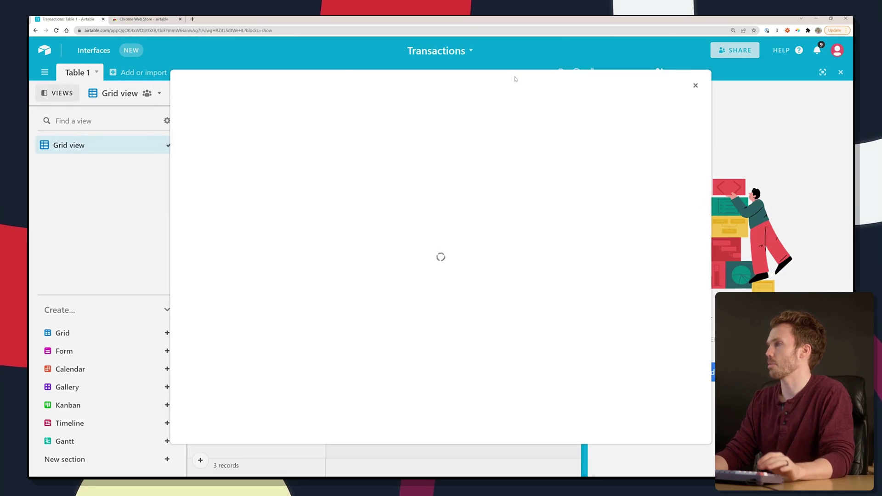
pyautogui.write('extension')
pyautogui.click(420, 176)
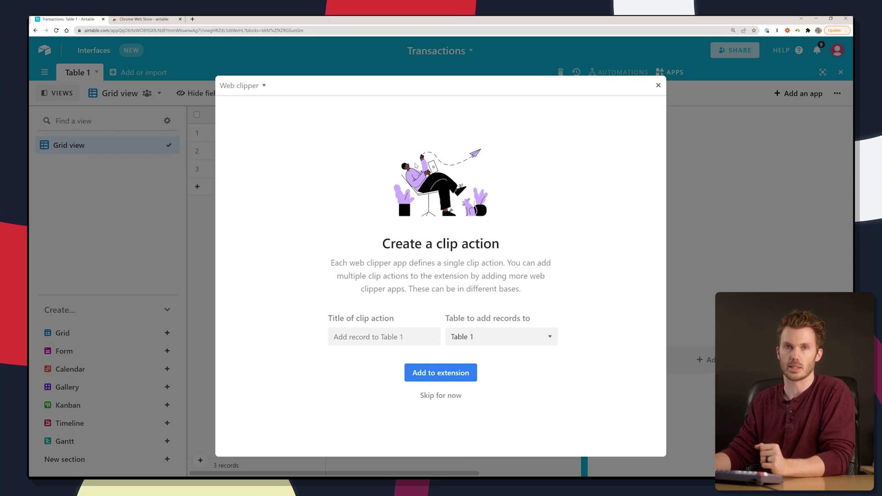
# Add the Web clipper's clip action to the browser extension and close the setup dialogs
pyautogui.click(441, 373)
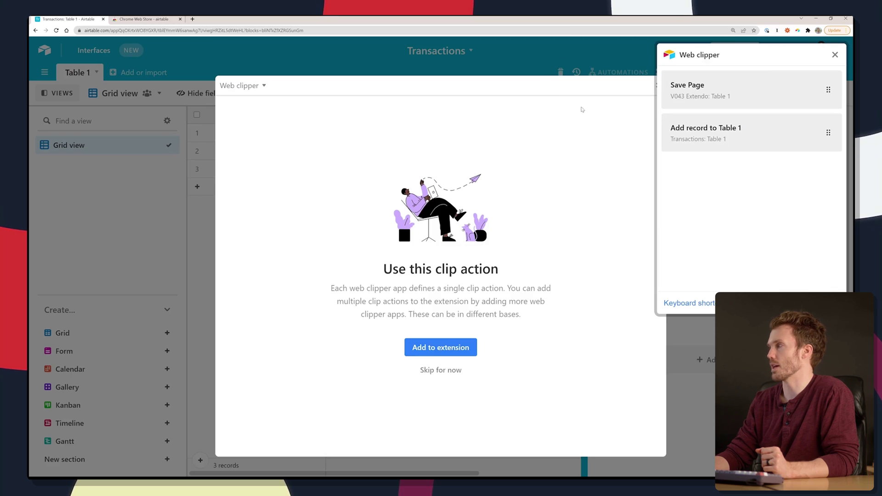
pyautogui.click(835, 55)
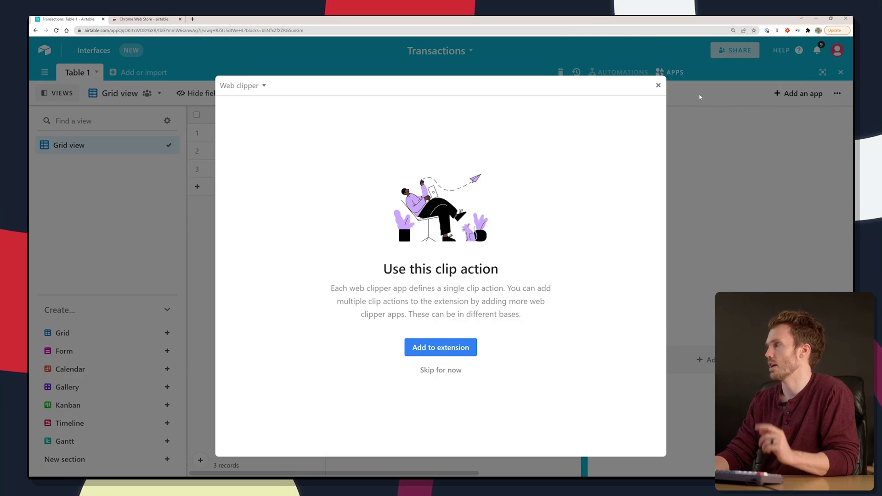
pyautogui.click(657, 86)
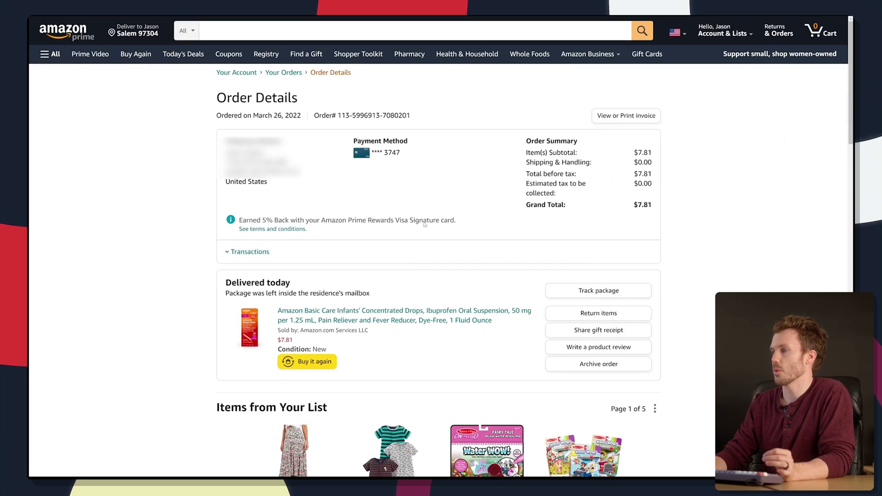
pyautogui.scroll(-2, 425, 224)
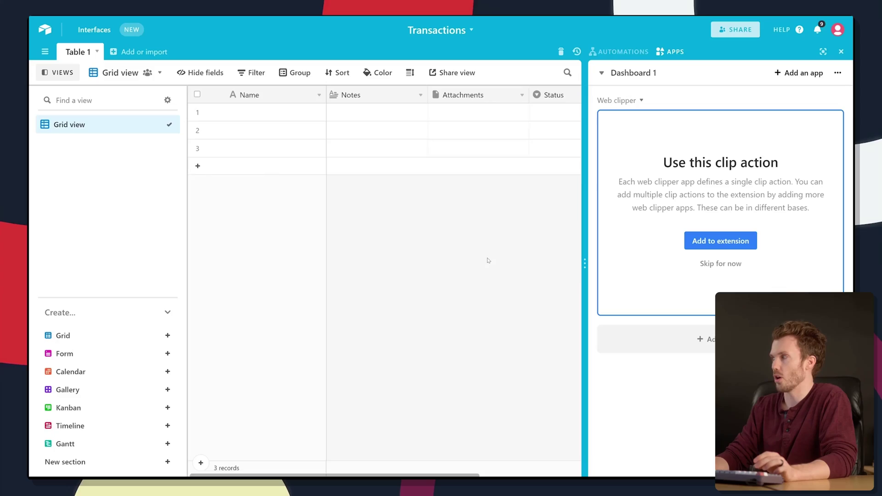
# Rename the Notes field to Date and the Attachments field to Vendor
pyautogui.click(841, 52)
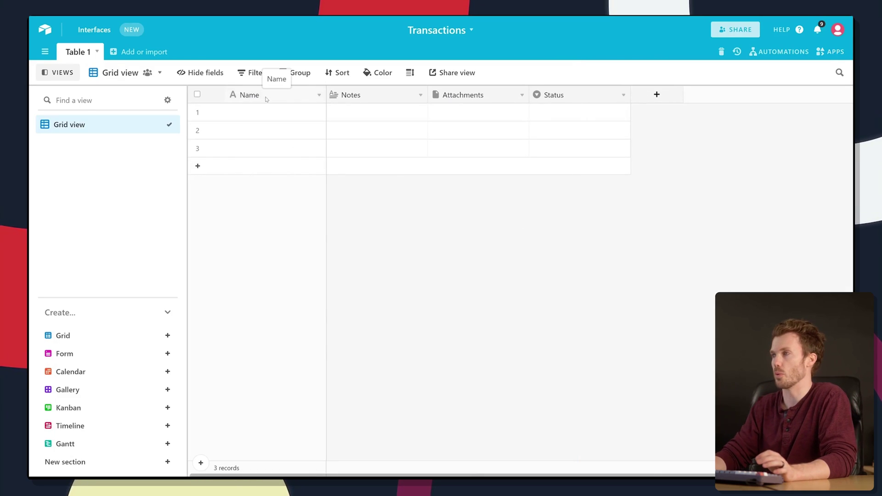
pyautogui.doubleClick(351, 95)
pyautogui.write('Date')
pyautogui.press('Return')
pyautogui.doubleClick(436, 97)
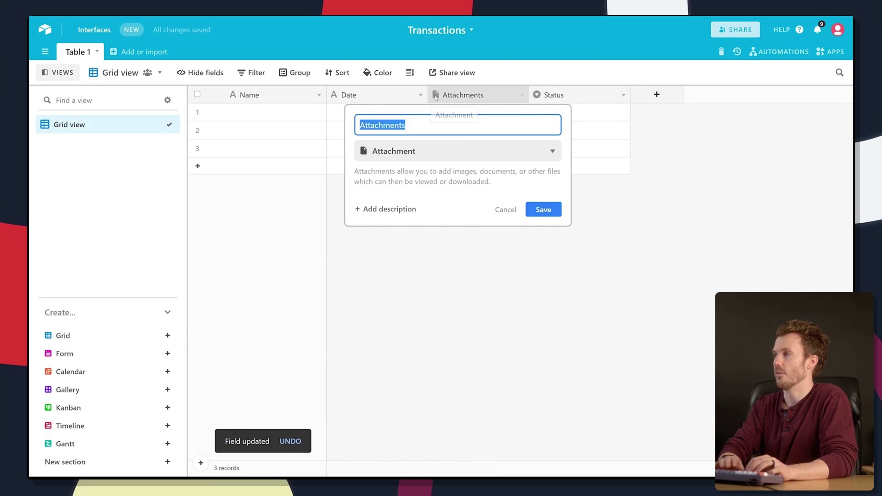
pyautogui.write('Vendor')
pyautogui.press('Return')
# Rename Status to Amount as a currency field and add a URL field
pyautogui.doubleClick(537, 95)
pyautogui.write('Amoun')
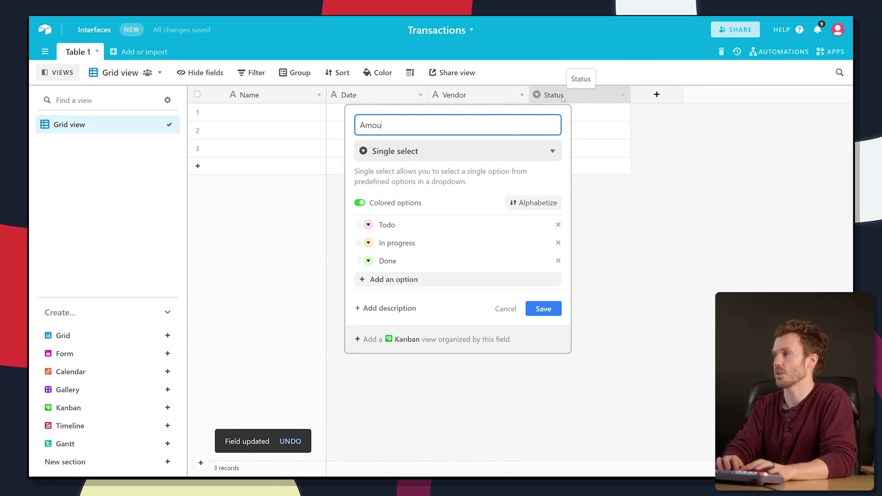
pyautogui.write('t')
pyautogui.click(667, 95)
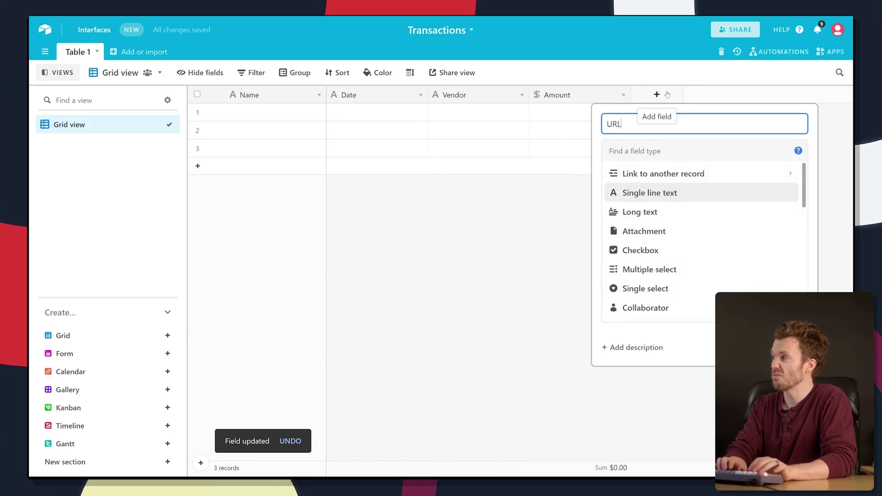
pyautogui.press('Tab')
pyautogui.write('url')
pyautogui.press('Return')
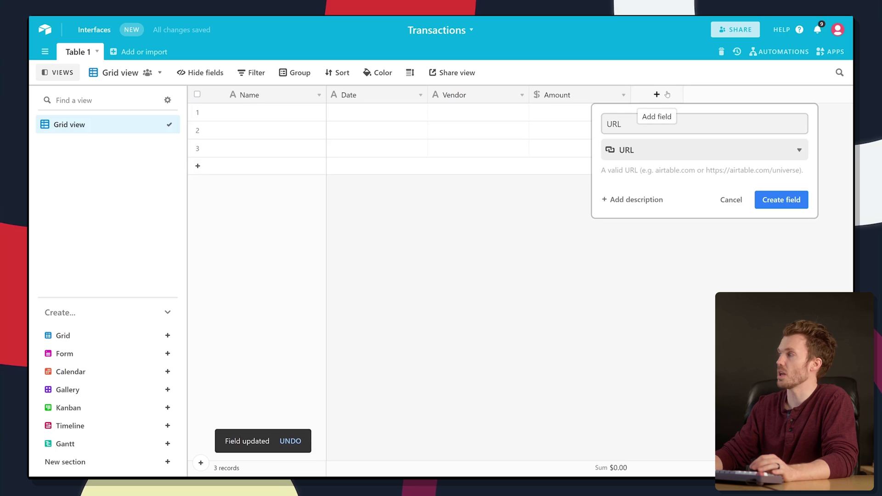
pyautogui.click(782, 200)
# Add a Screenshot field and make the primary field an Autonumber field named ID
pyautogui.click(749, 101)
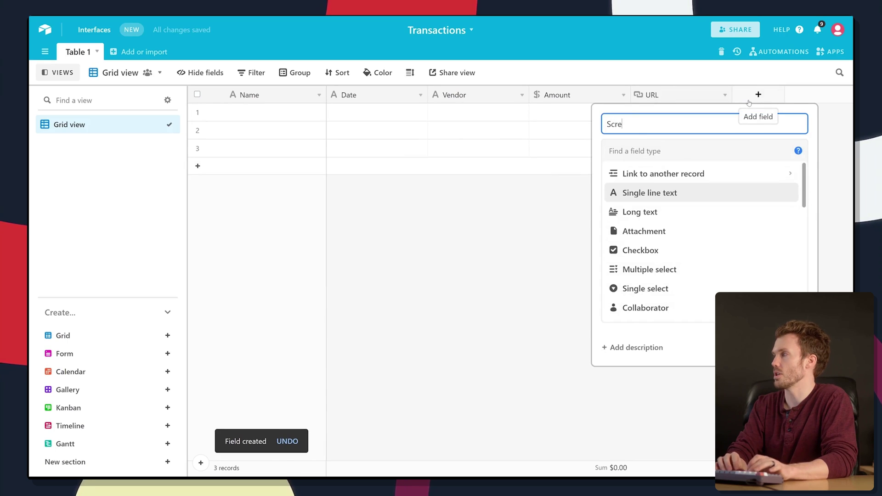
pyautogui.write('Screenshot')
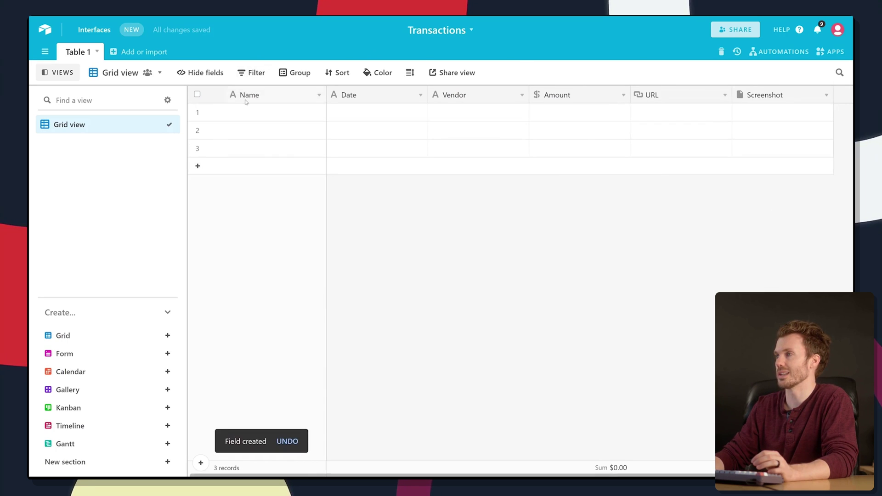
pyautogui.doubleClick(271, 95)
pyautogui.press('Tab')
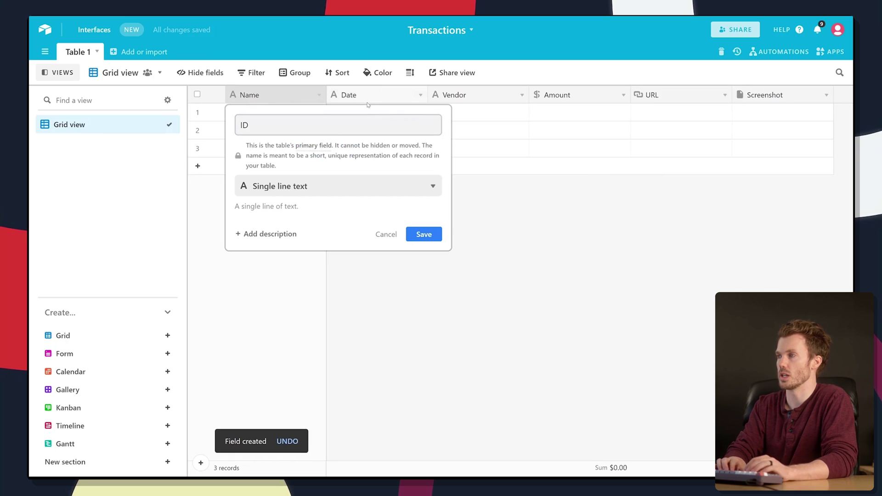
pyautogui.press('Return')
pyautogui.write('auto')
pyautogui.press('Return')
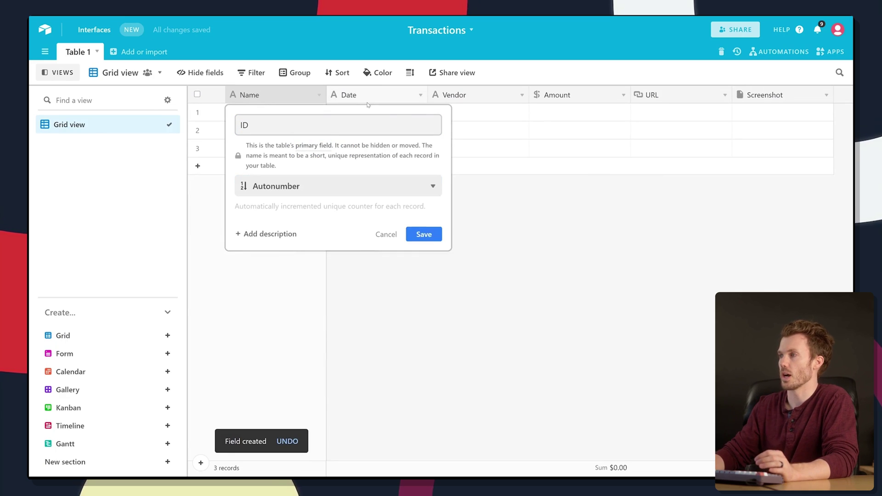
pyautogui.click(423, 237)
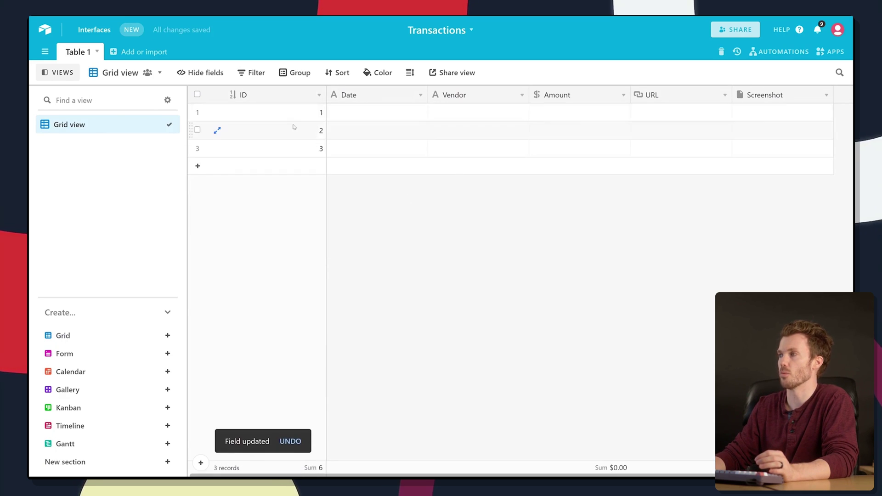
# Delete the table's three existing records
pyautogui.moveTo(288, 157); pyautogui.dragTo(288, 114)
pyautogui.rightClick(290, 130)
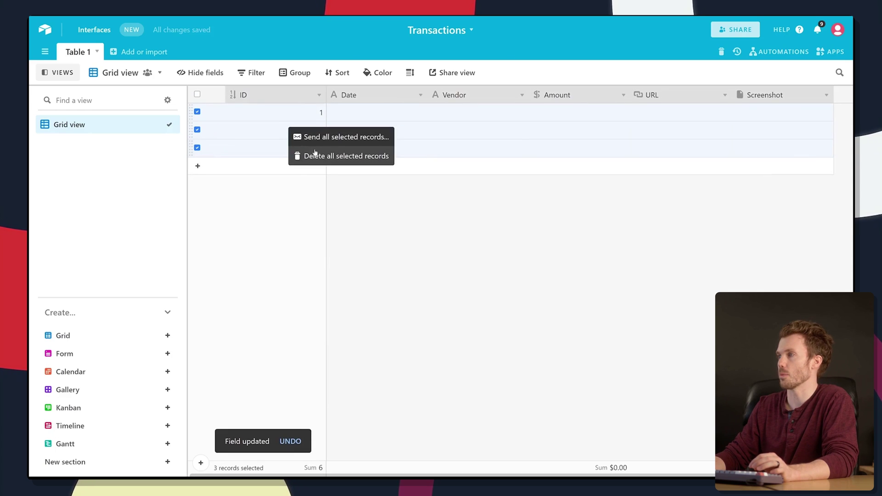
pyautogui.click(334, 157)
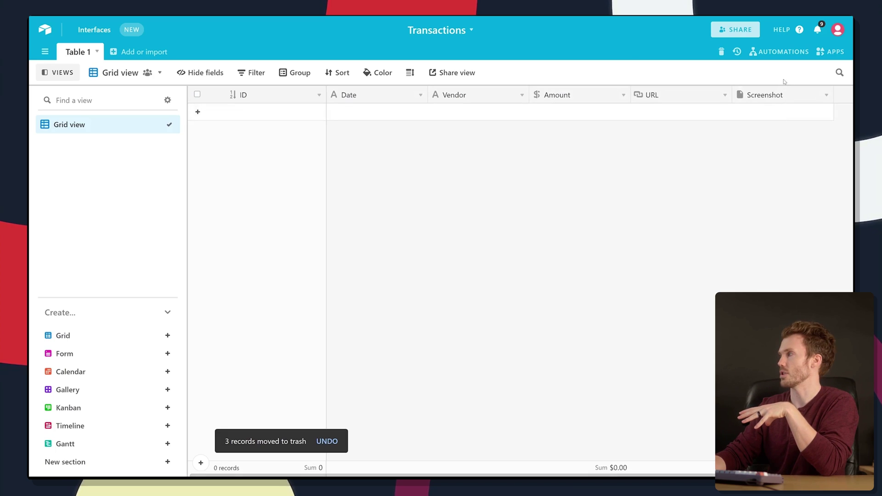
# Title the Web clipper's clip action 'New Transaction' and check its target table
pyautogui.click(832, 52)
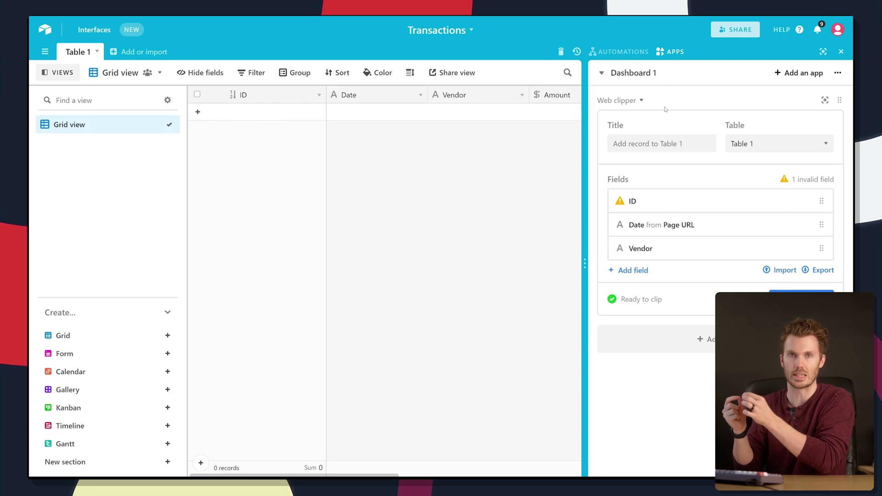
pyautogui.click(646, 145)
pyautogui.write('New Transacti')
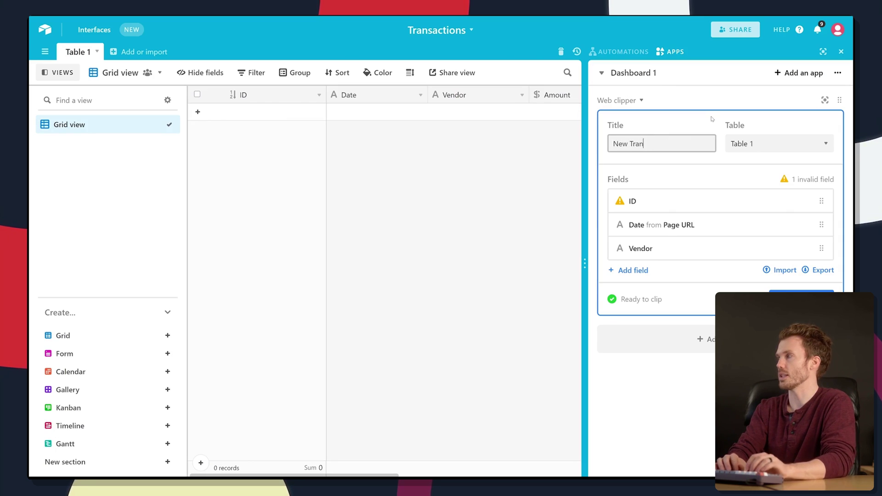
pyautogui.write('on')
pyautogui.click(754, 143)
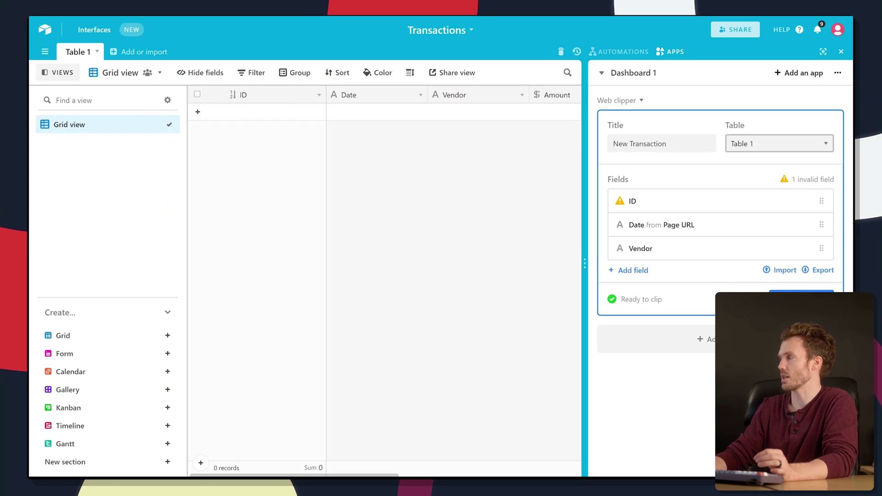
# Remove the ID, Date and Vendor mappings from the clipped fields
pyautogui.click(762, 202)
pyautogui.click(741, 245)
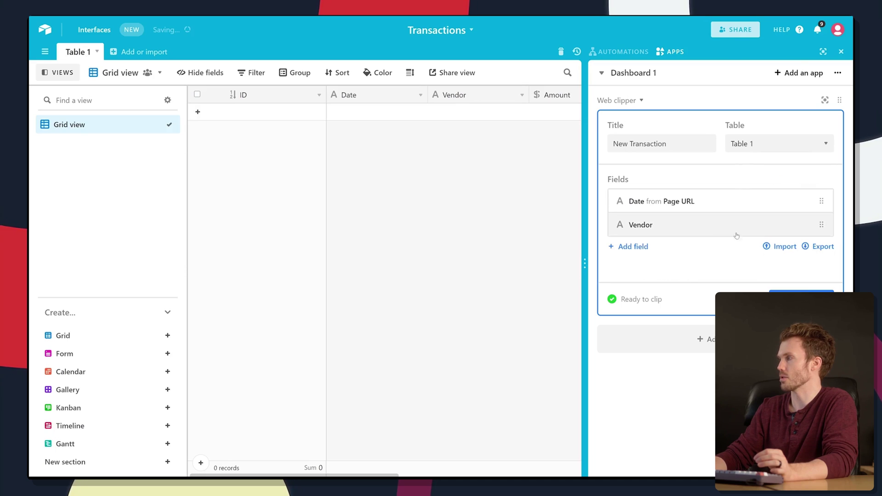
pyautogui.click(726, 203)
pyautogui.click(749, 246)
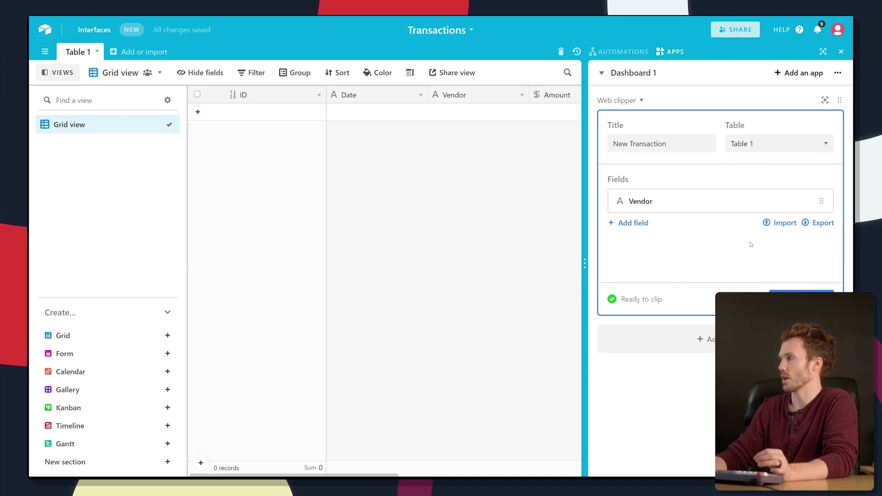
pyautogui.click(713, 201)
pyautogui.click(756, 248)
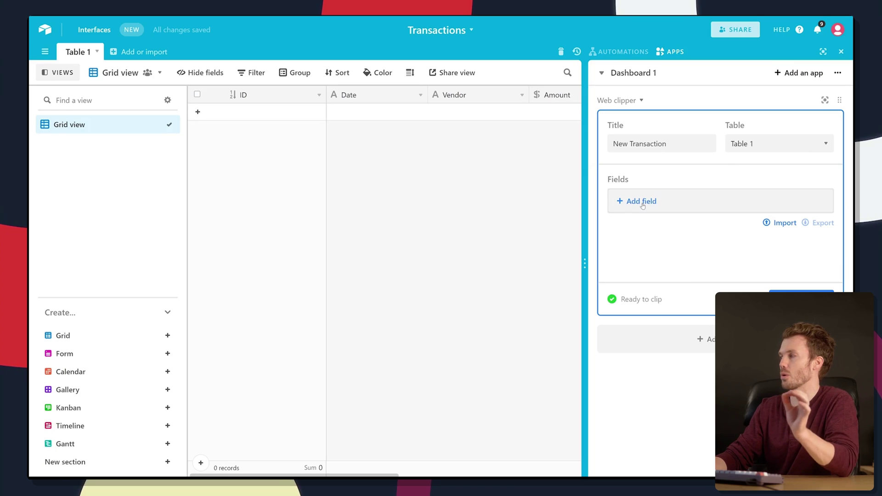
# Add Date, Vendor and Amount fields to the clipper form
pyautogui.click(643, 202)
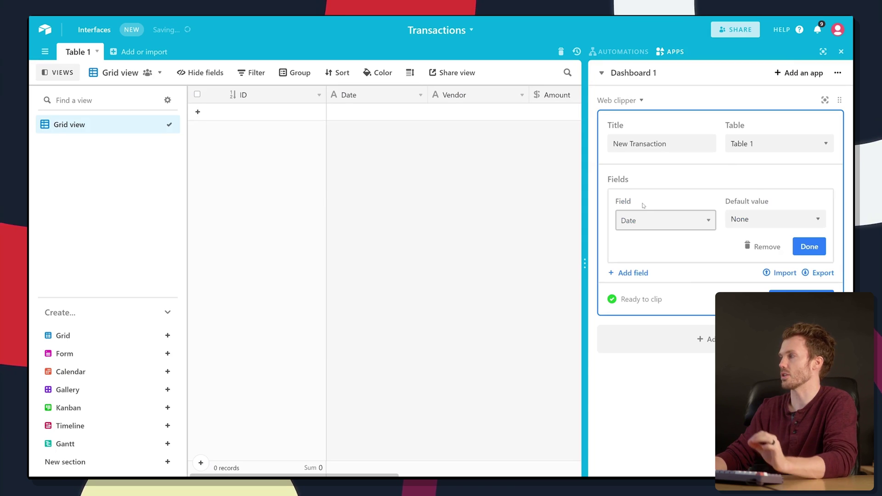
pyautogui.click(758, 220)
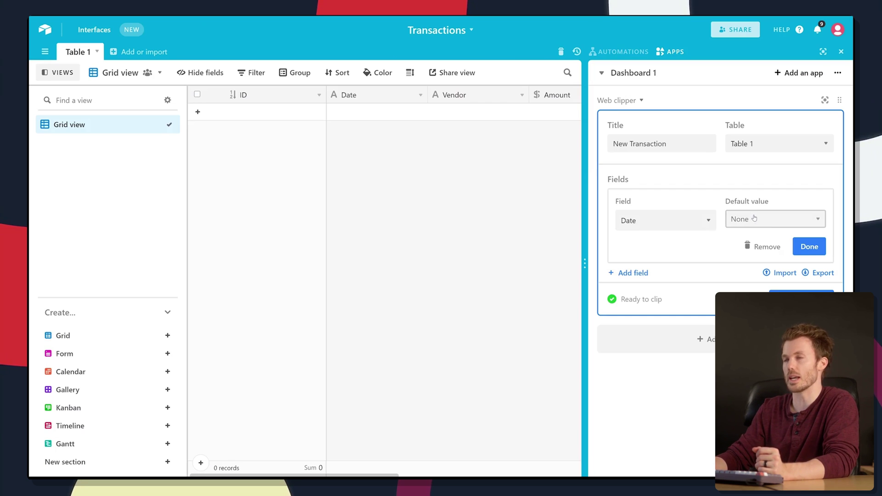
pyautogui.click(809, 246)
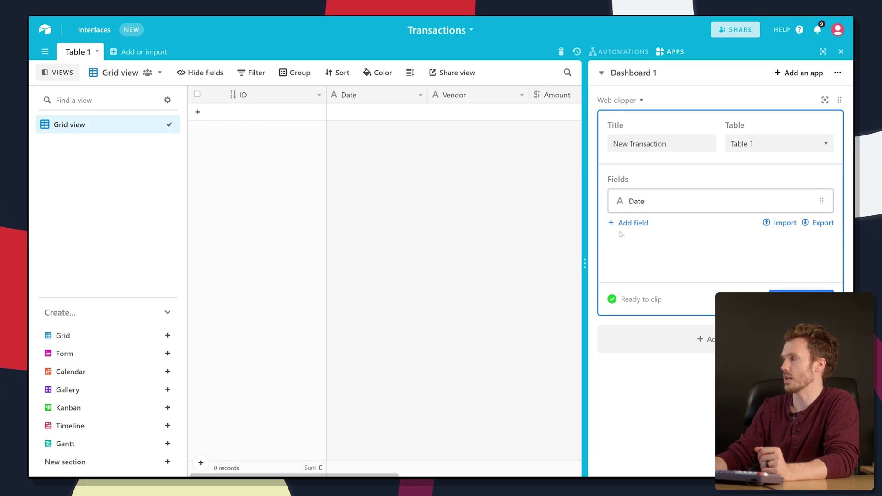
pyautogui.click(632, 224)
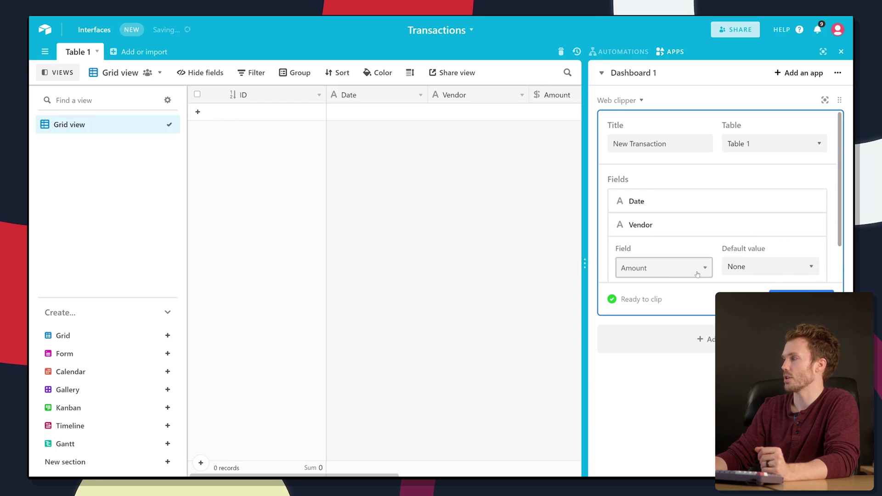
pyautogui.scroll(-1, 800, 230)
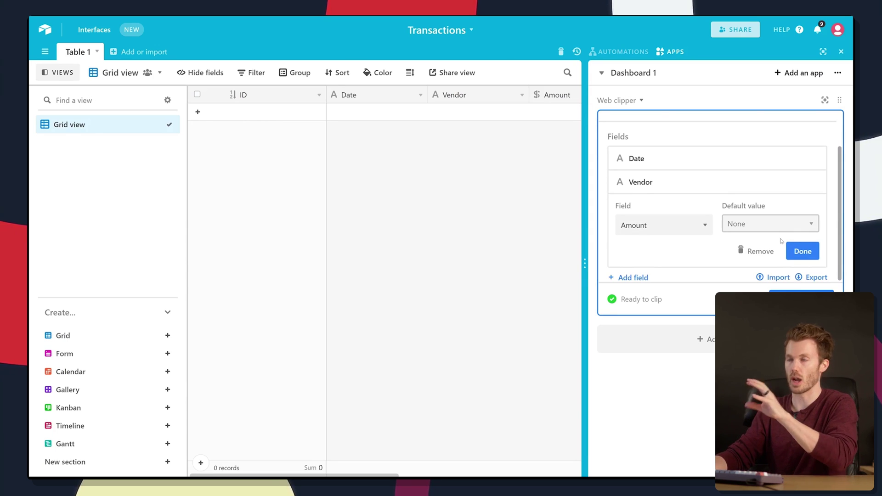
pyautogui.click(798, 253)
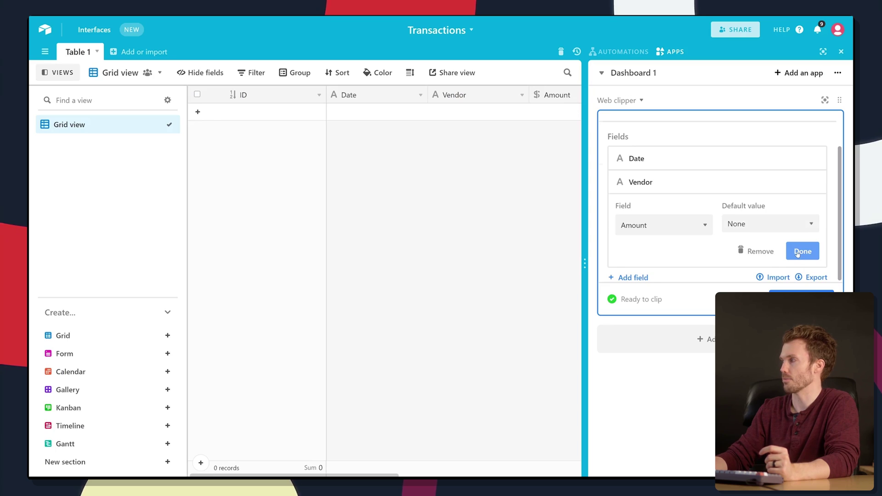
pyautogui.click(639, 276)
# Add a URL field filled from Page URL and a Screenshot field to the clipper
pyautogui.scroll(-1, 666, 248)
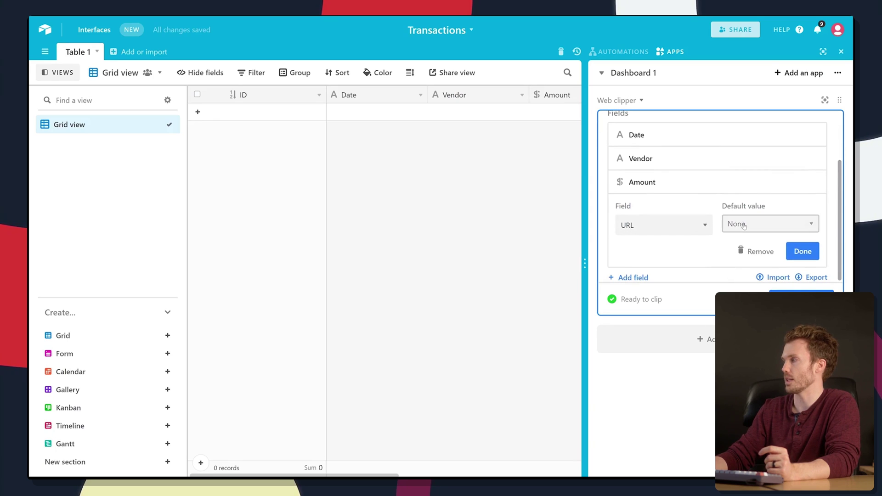
pyautogui.click(754, 259)
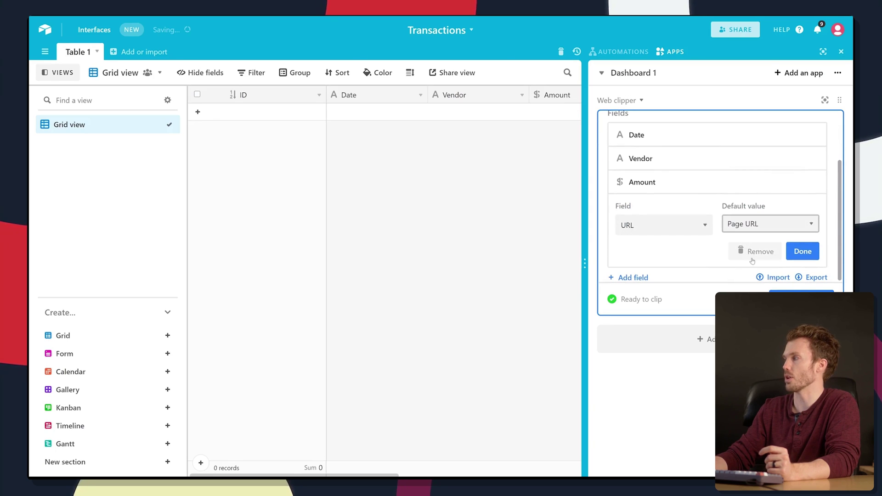
pyautogui.click(803, 252)
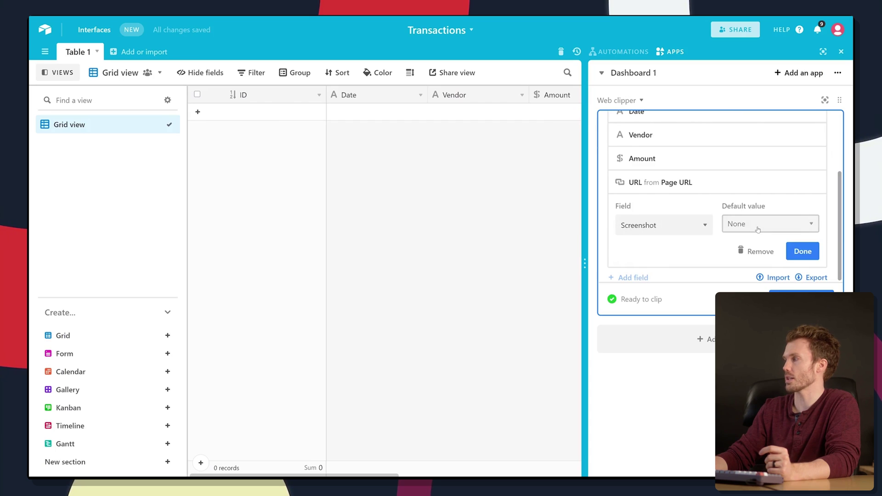
pyautogui.click(804, 253)
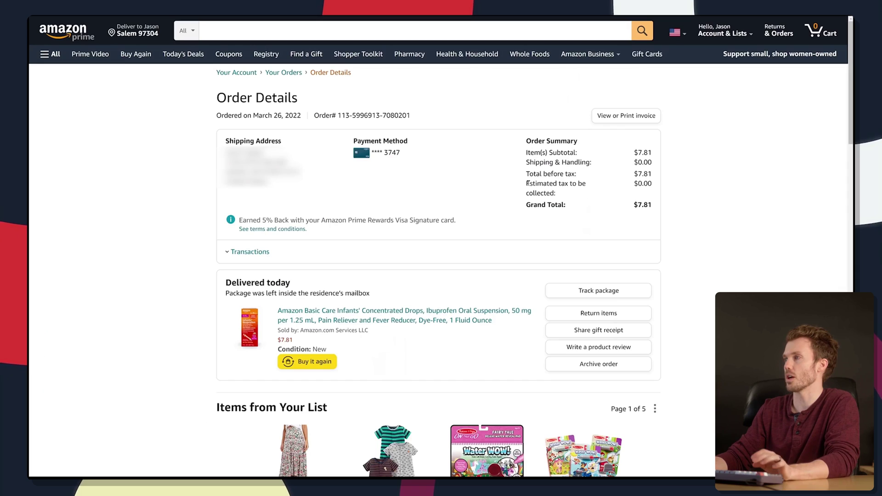
# Start a New Transaction clip of the Amazon order and attach a whole-page screenshot
pyautogui.press('F11')
pyautogui.click(798, 31)
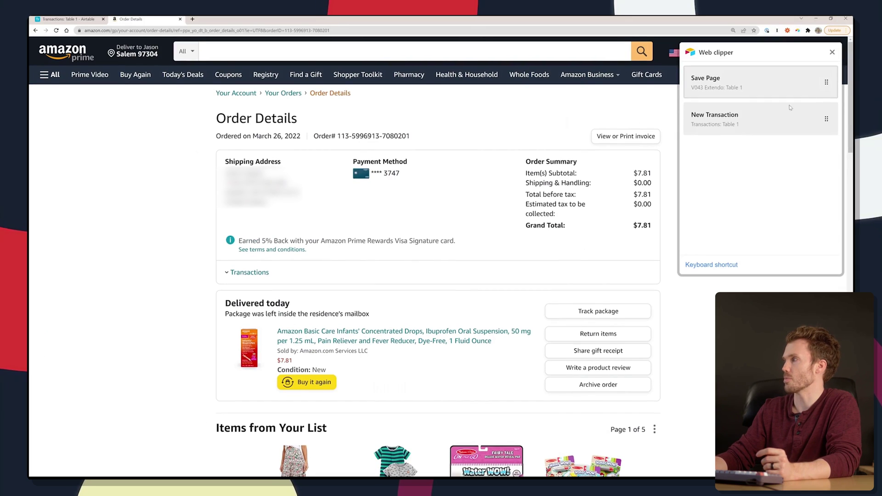
pyautogui.click(698, 120)
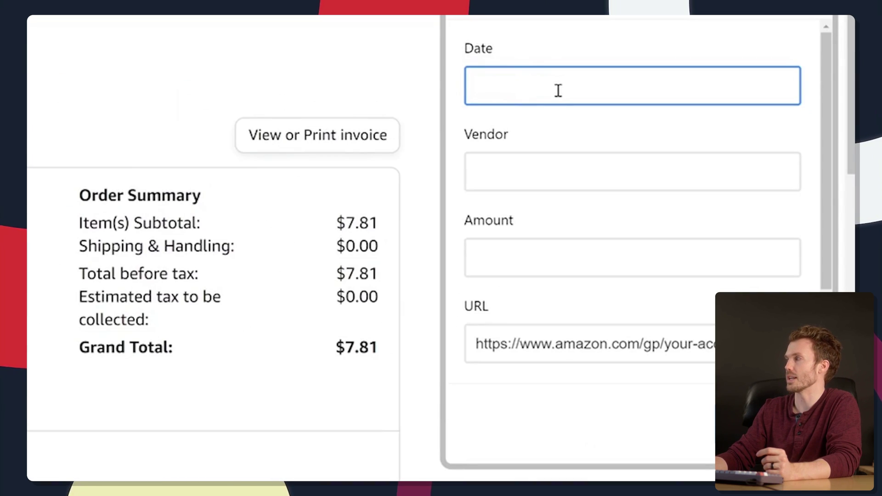
pyautogui.scroll(-2, 529, 248)
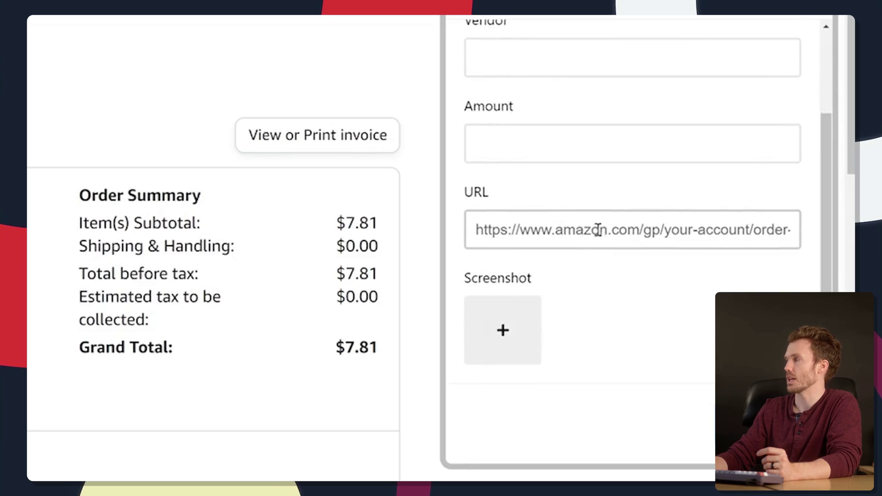
pyautogui.click(493, 331)
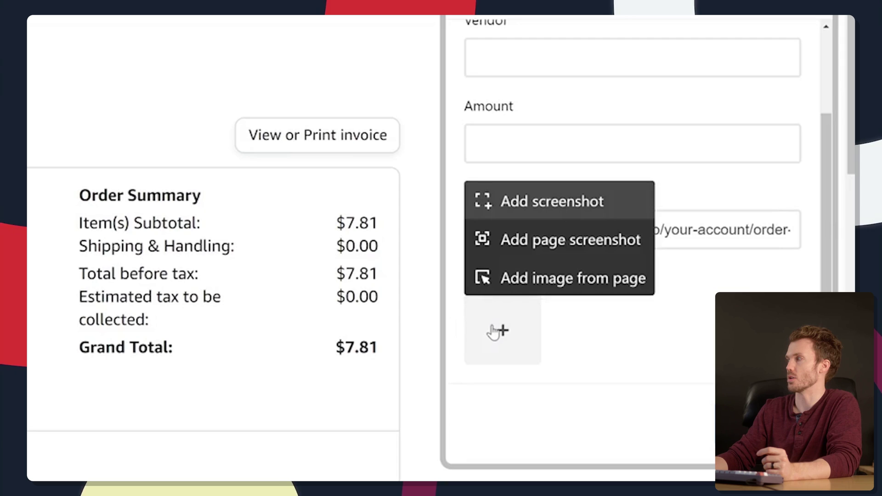
pyautogui.click(530, 244)
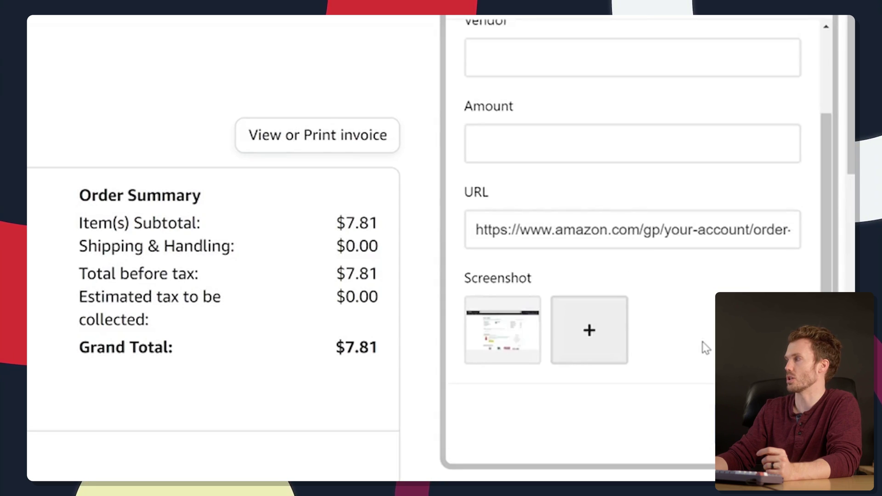
pyautogui.scroll(3, 518, 315)
# Fill in date 03/26/22, vendor Amazon and amount 7.81, then submit the clip
pyautogui.click(553, 83)
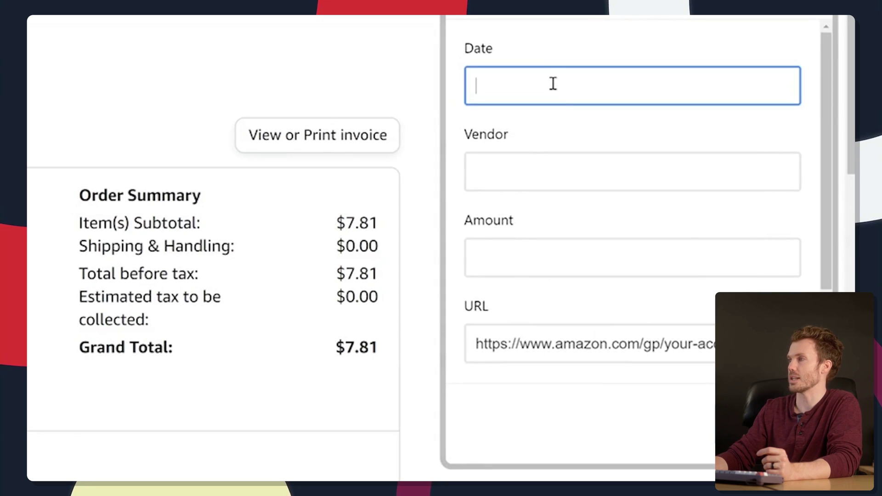
pyautogui.write('03/26/22')
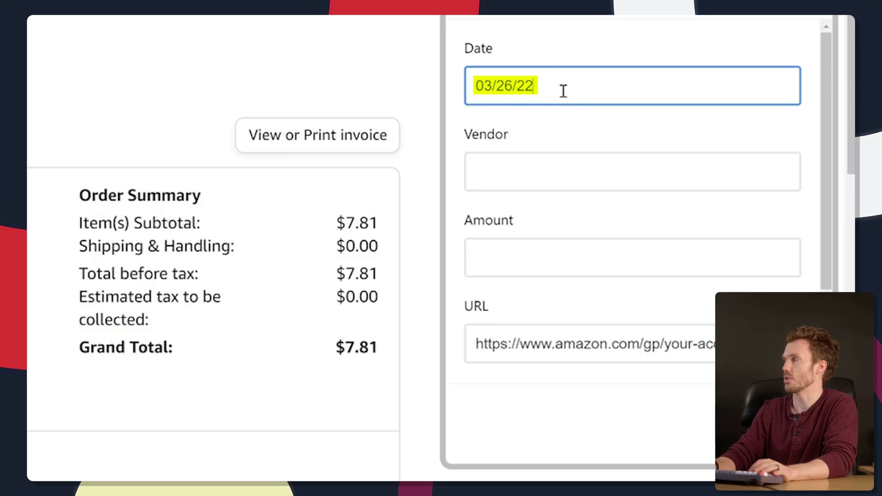
pyautogui.press('Tab')
pyautogui.write('Amazon')
pyautogui.press('Tab')
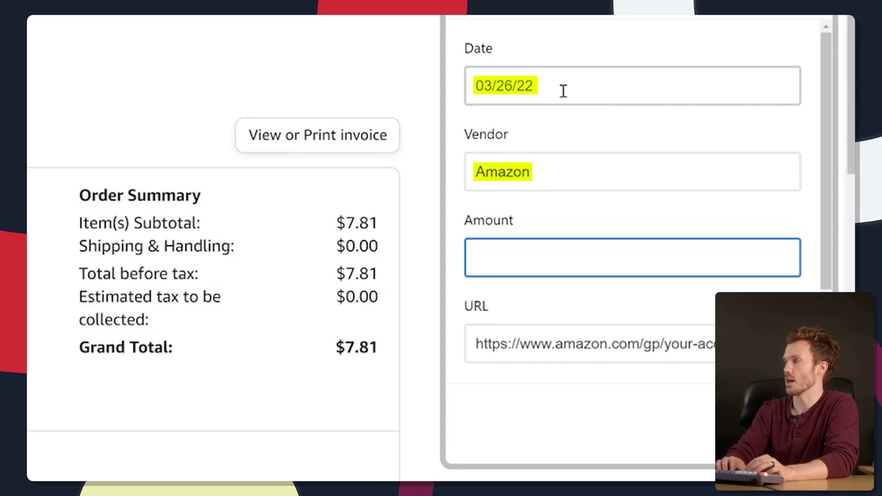
pyautogui.write('7.81')
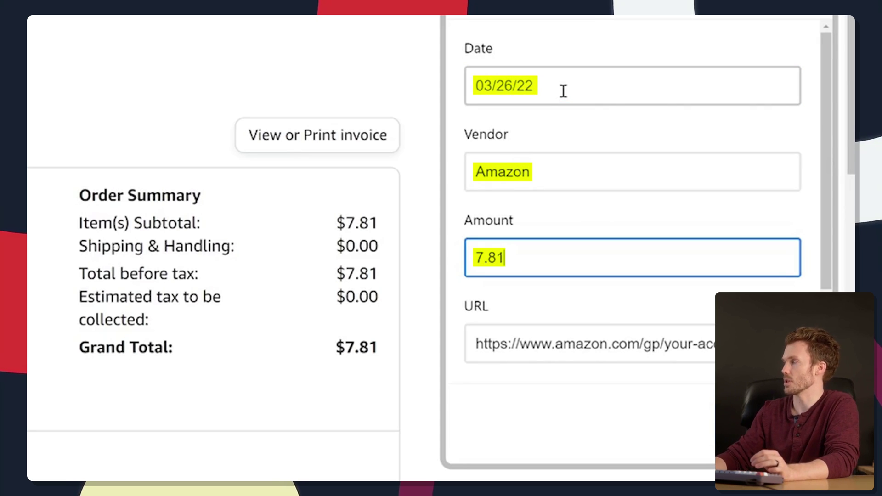
pyautogui.press('Return')
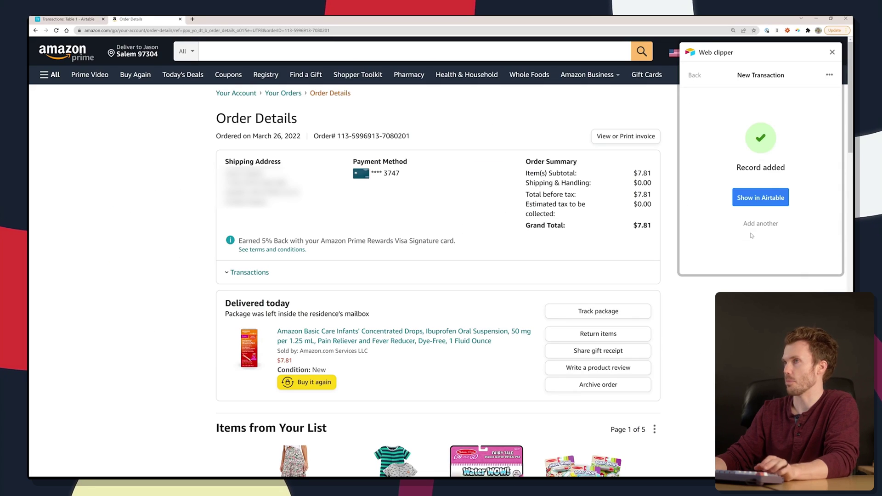
# Show the clipped record in Table 1, close the Apps panel and narrow the ID column
pyautogui.click(760, 252)
pyautogui.click(826, 72)
pyautogui.moveTo(326, 116); pyautogui.dragTo(260, 116)
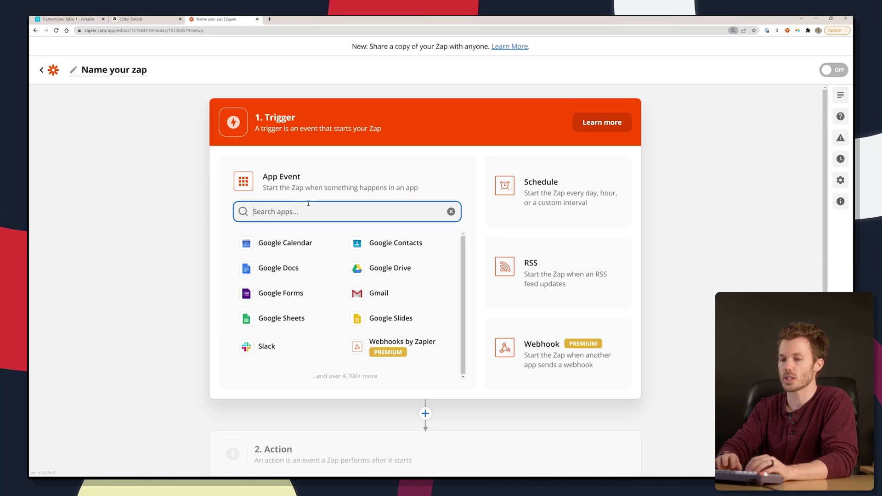
# Set the zap trigger to Airtable New Record
pyautogui.write('airtable')
pyautogui.click(335, 225)
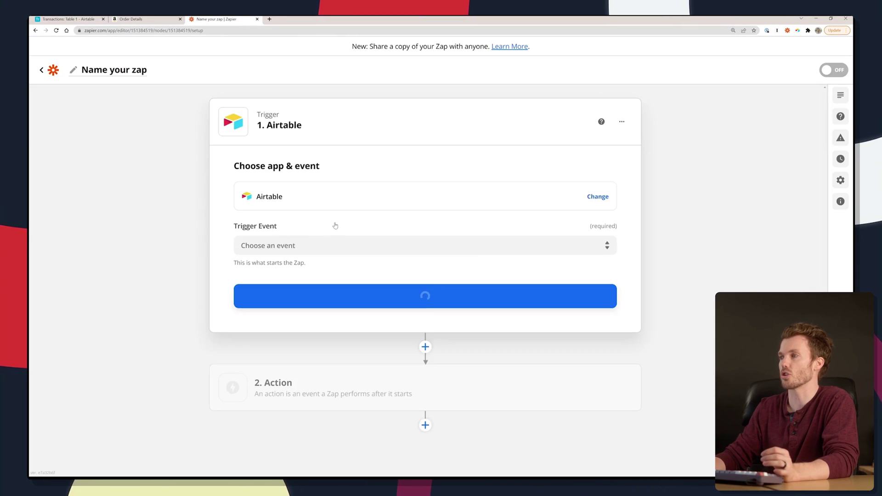
pyautogui.click(287, 242)
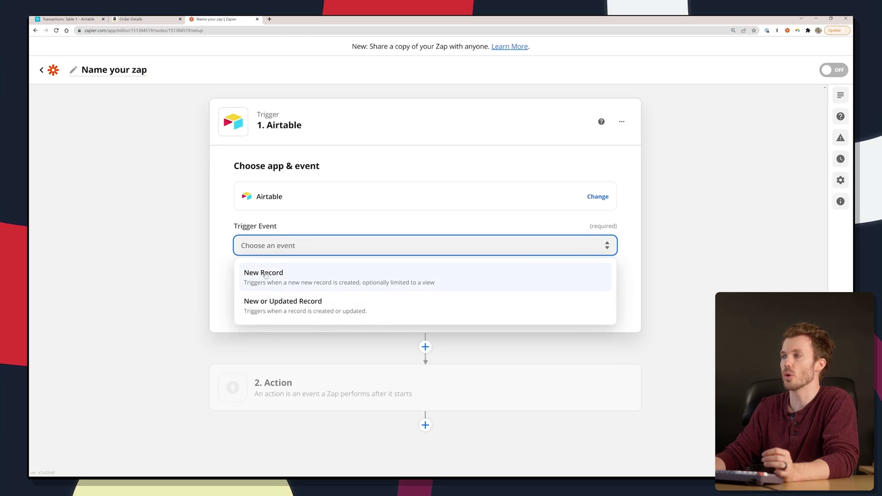
pyautogui.click(265, 275)
pyautogui.click(397, 298)
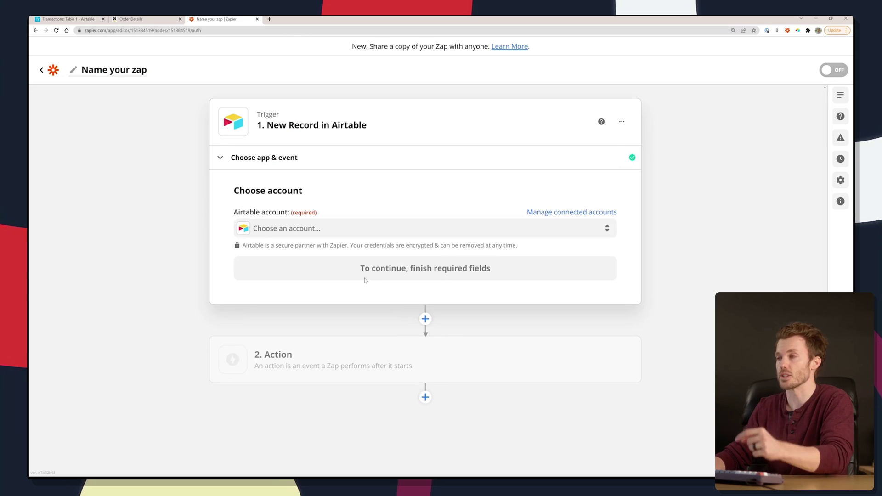
# Point the trigger at the Transactions base's Table 1 and test it to pull the Amazon record
pyautogui.click(296, 233)
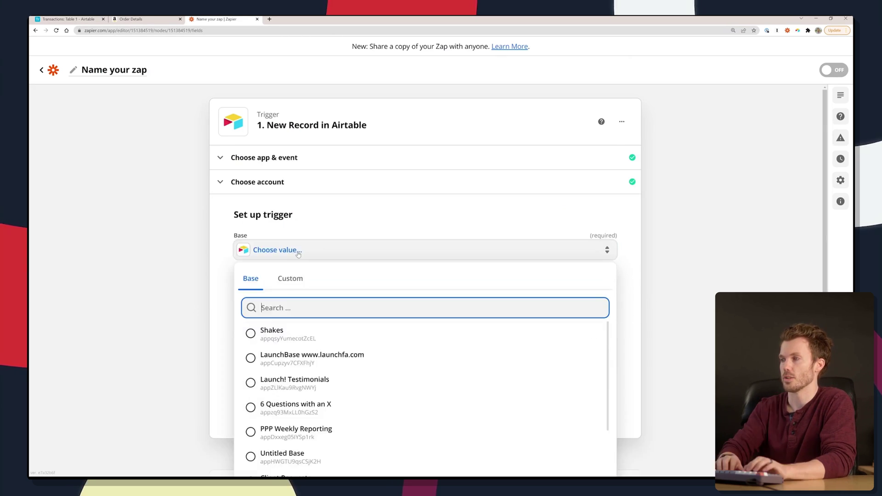
pyautogui.write('transac')
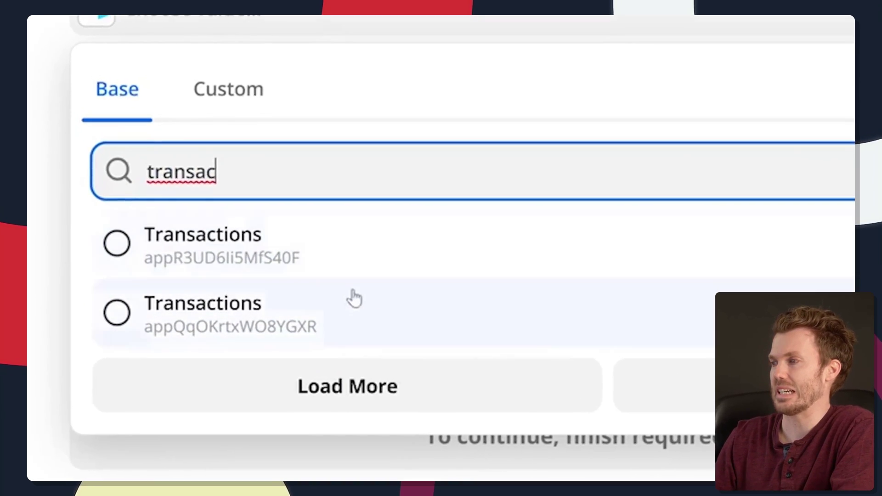
pyautogui.click(354, 299)
pyautogui.click(431, 288)
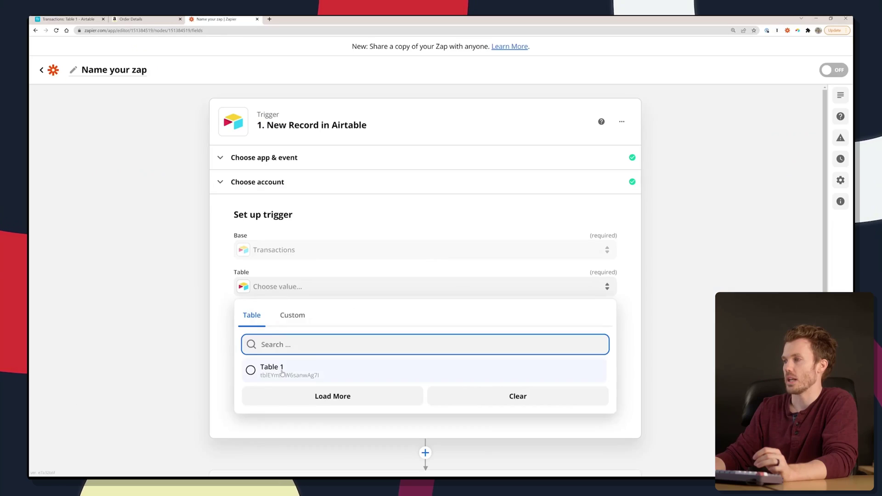
pyautogui.click(413, 366)
pyautogui.scroll(-2, 431, 288)
pyautogui.click(425, 331)
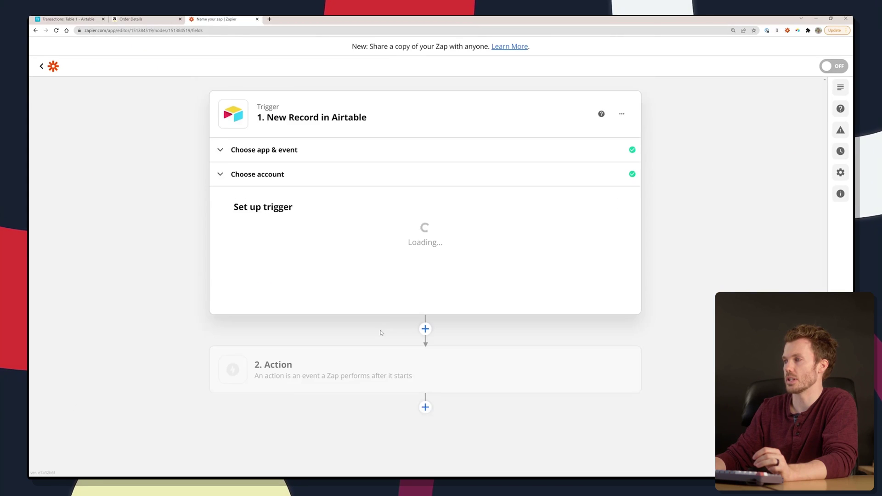
pyautogui.click(419, 387)
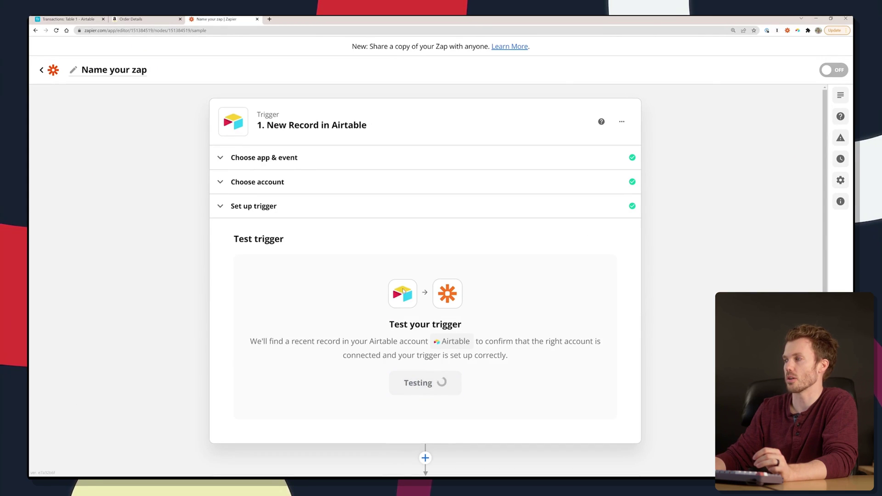
pyautogui.scroll(-1, 293, 276)
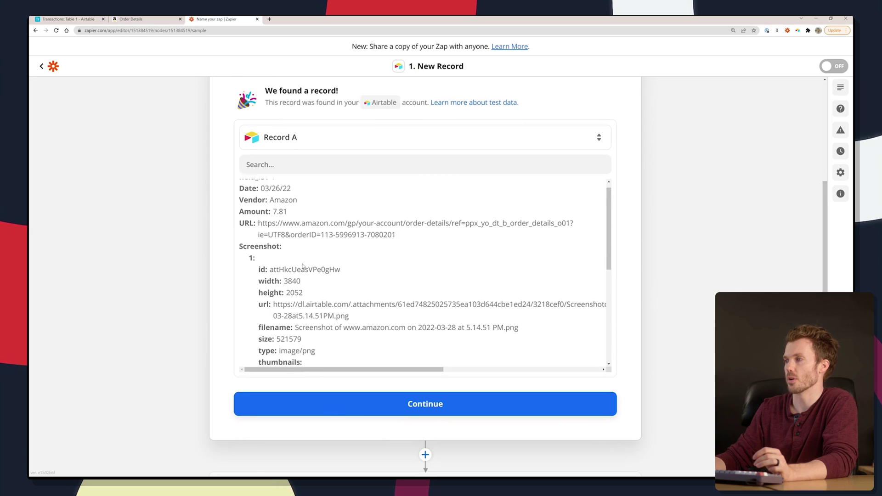
pyautogui.scroll(1, 291, 265)
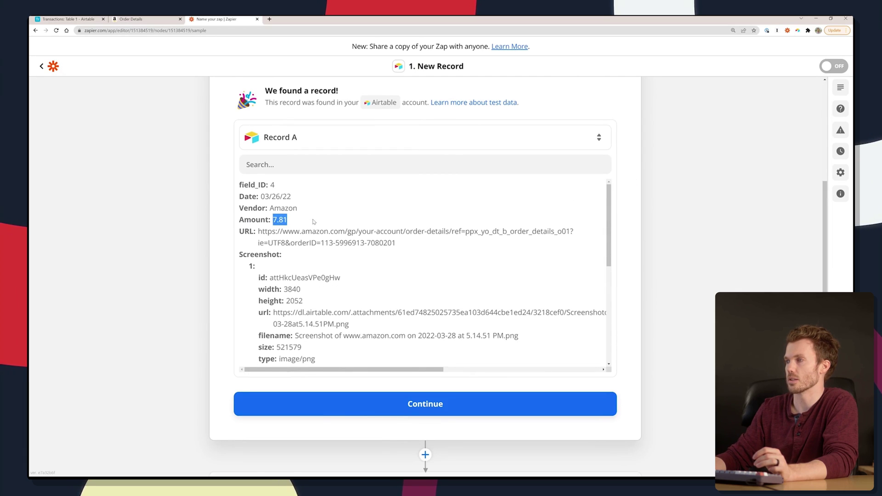
# Add a QuickBooks Online Create Expense action using the third QuickBooks Online connection
pyautogui.click(407, 409)
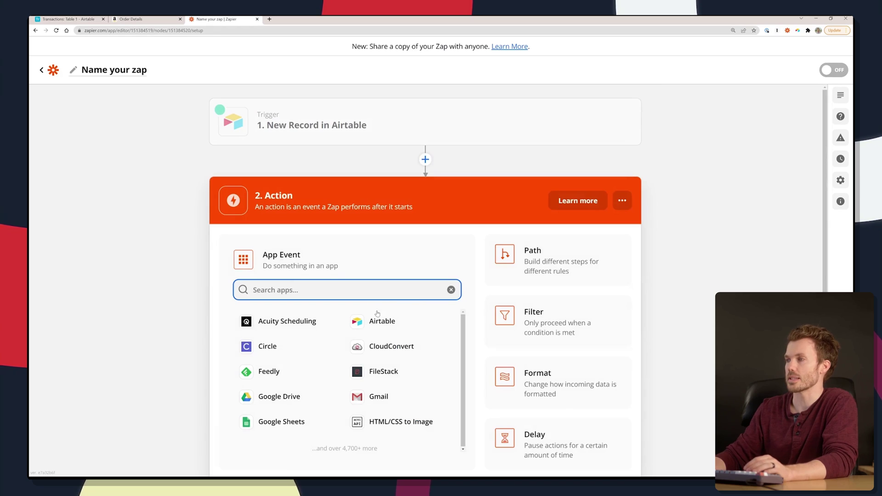
pyautogui.write('quickboo')
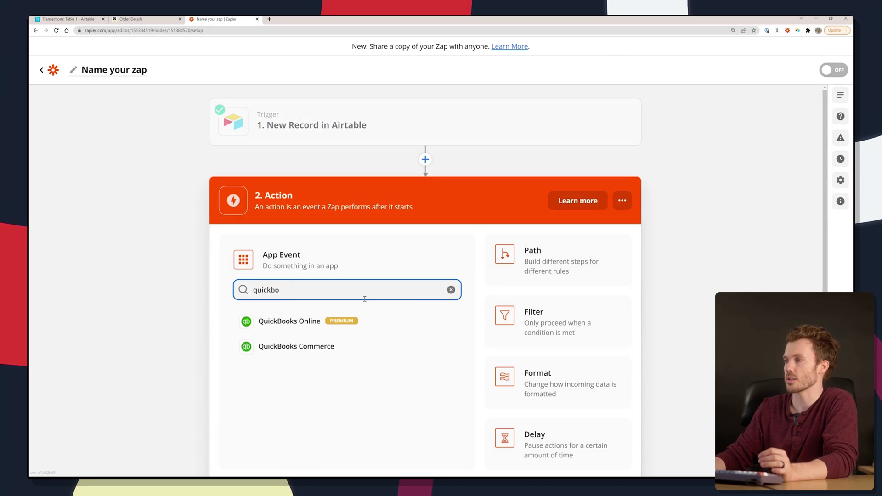
pyautogui.press('Return')
pyautogui.scroll(-6, 404, 347)
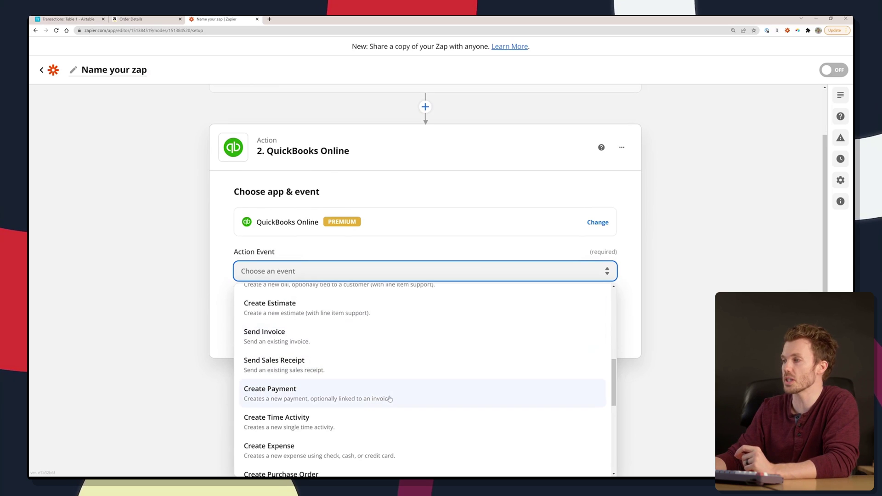
pyautogui.scroll(-3, 401, 401)
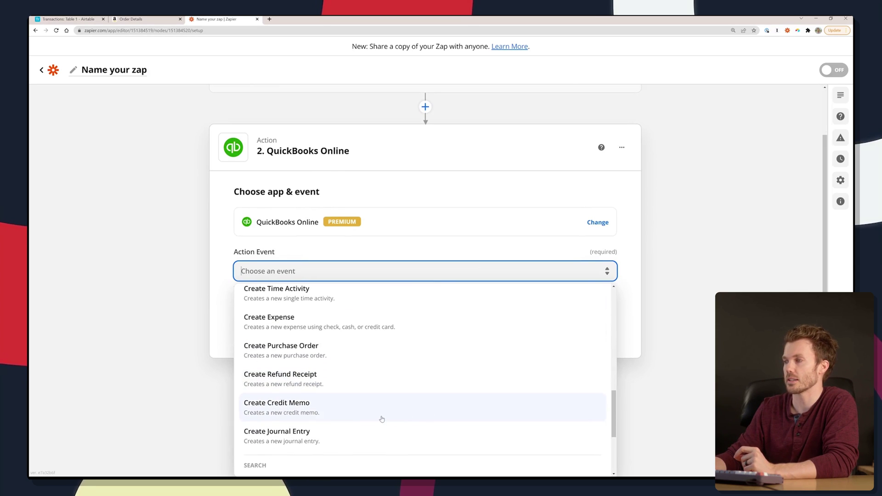
pyautogui.click(376, 321)
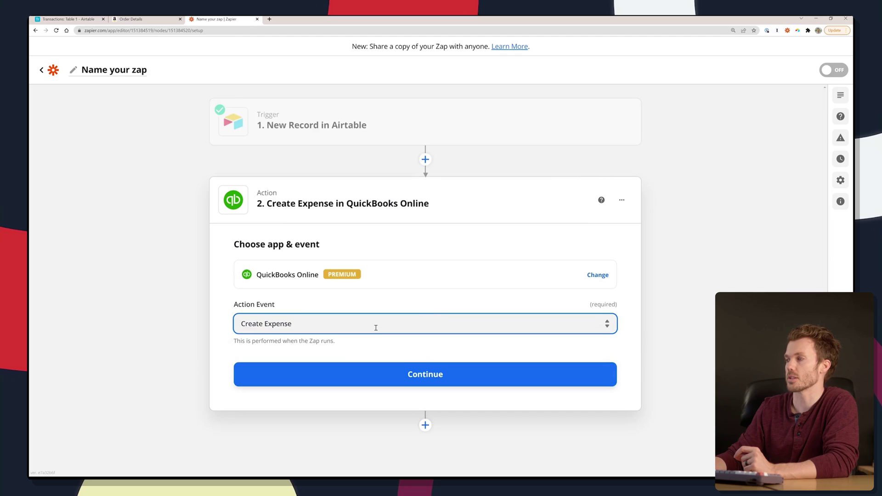
pyautogui.click(349, 376)
pyautogui.click(307, 436)
pyautogui.click(395, 347)
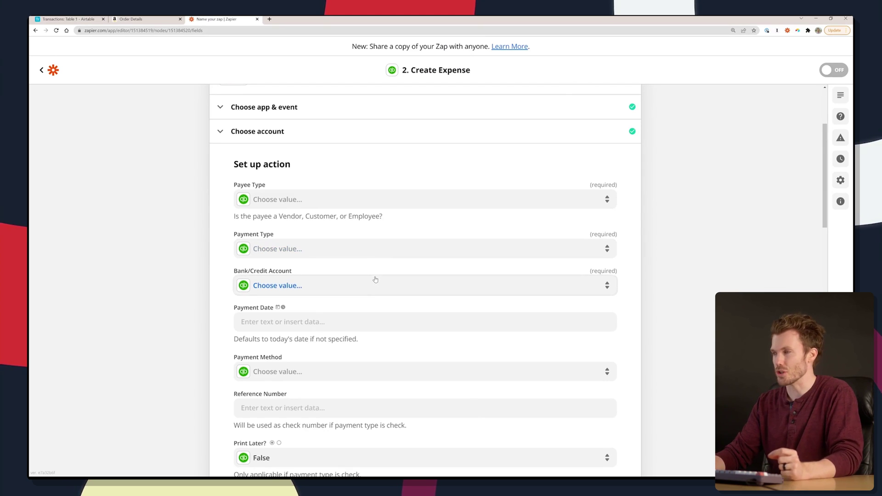
# Set the expense's Payee Type to Vendor and review the available vendors
pyautogui.click(372, 199)
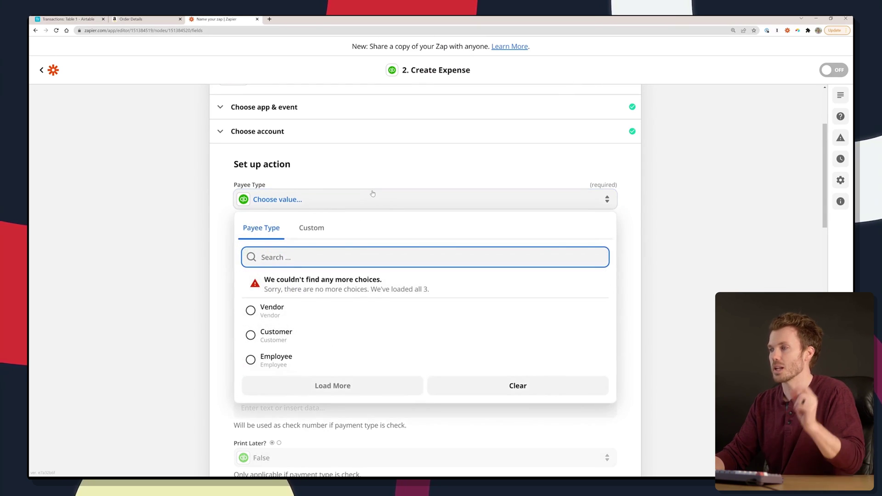
pyautogui.click(284, 311)
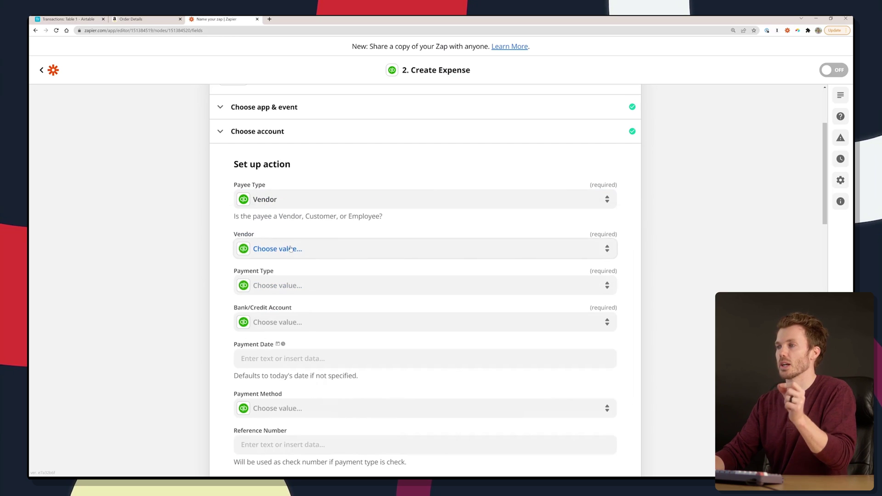
pyautogui.click(287, 250)
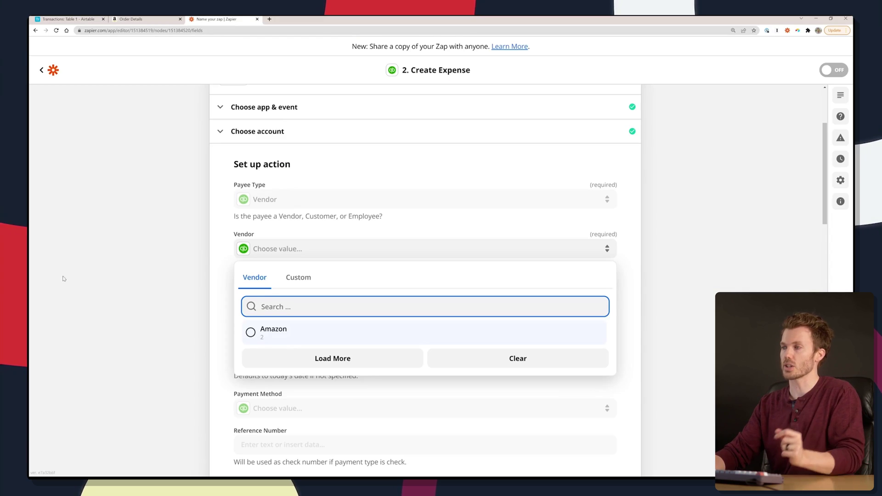
pyautogui.click(108, 288)
pyautogui.scroll(2, 152, 298)
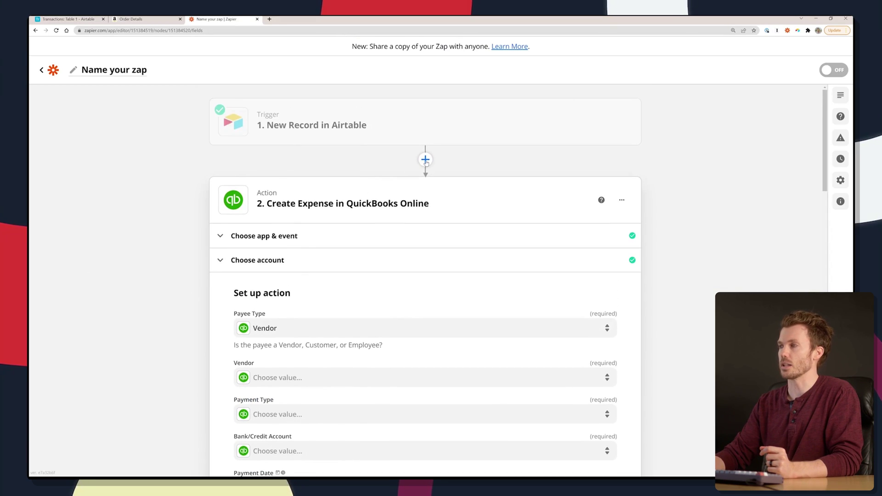
# Insert a QuickBooks Online Find Vendor step before Create Expense, using the connected account
pyautogui.click(425, 160)
pyautogui.write('quickbo')
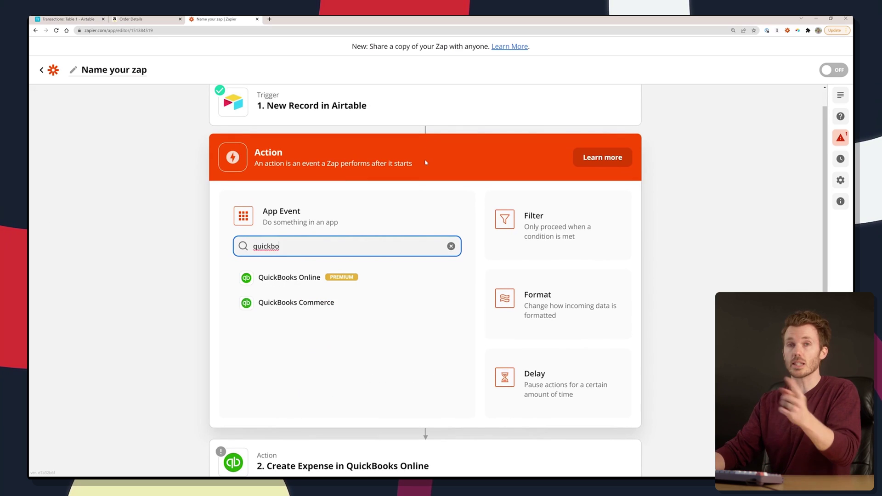
pyautogui.click(303, 288)
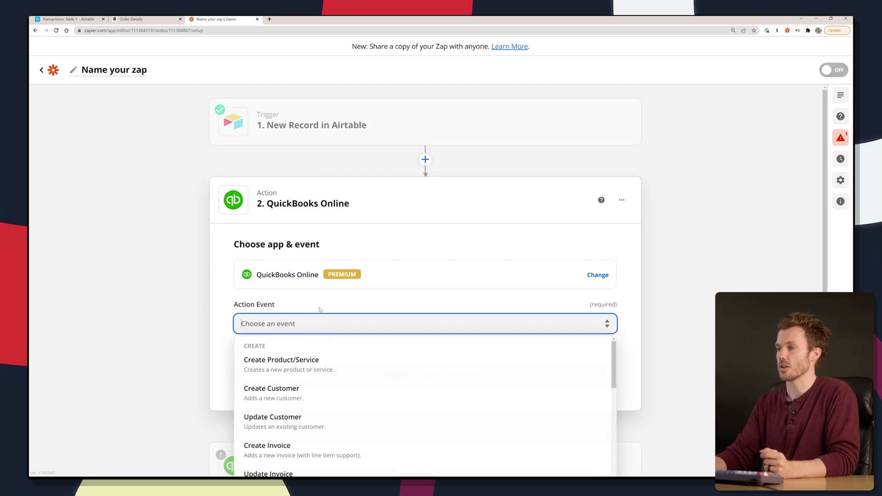
pyautogui.write('vendo')
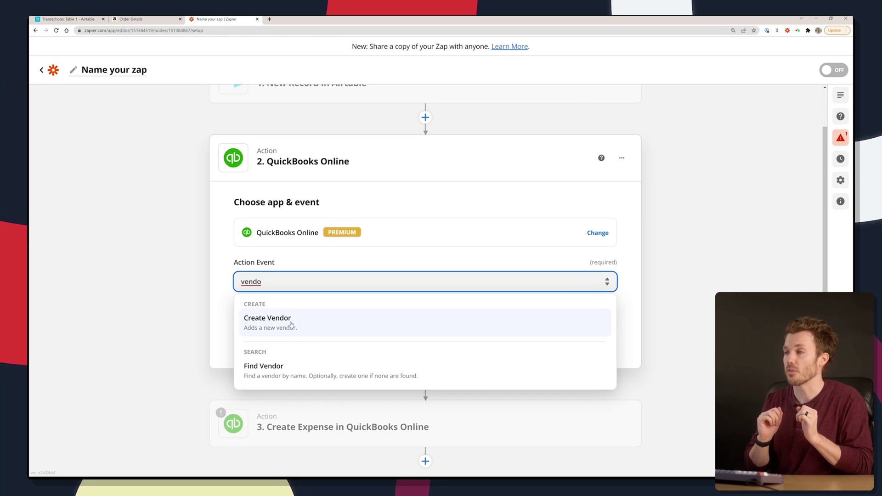
pyautogui.click(331, 369)
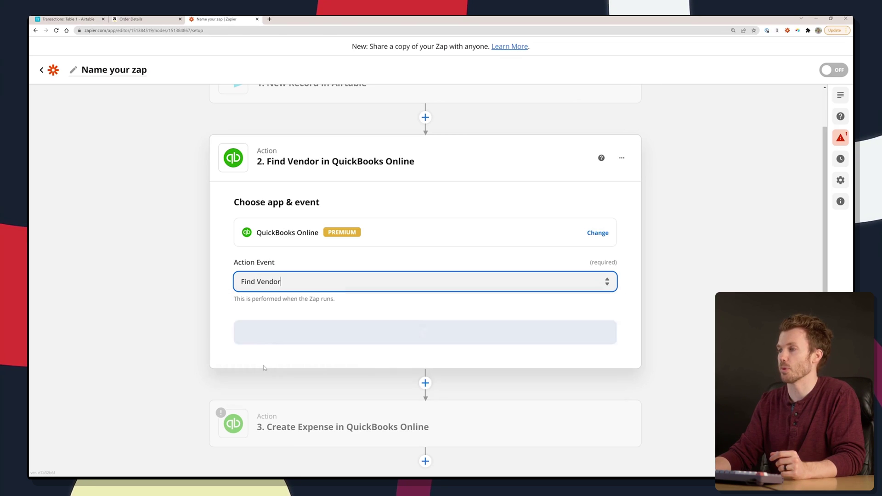
pyautogui.click(376, 337)
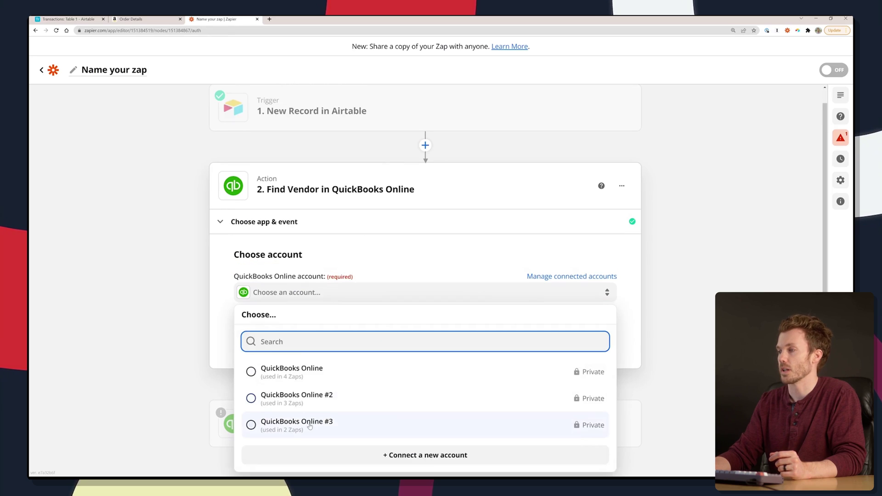
pyautogui.click(375, 333)
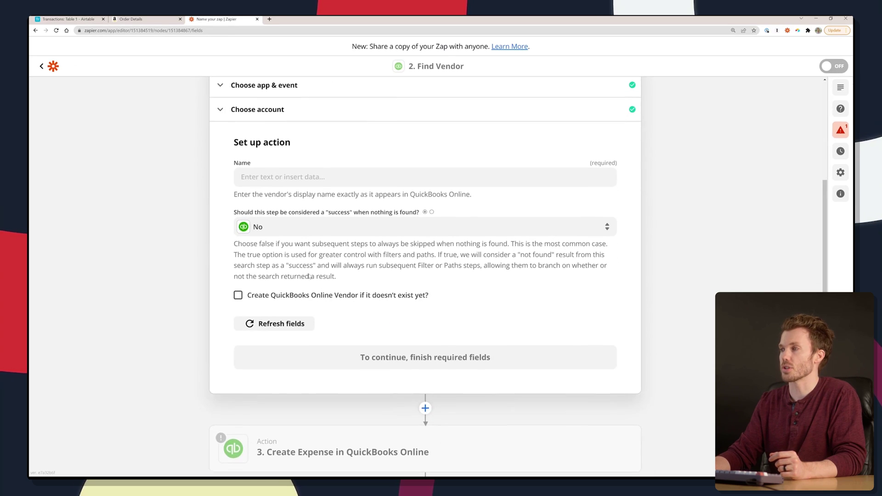
# Map the vendor Name to the Airtable Vendor field and treat a not-found result as success
pyautogui.click(301, 179)
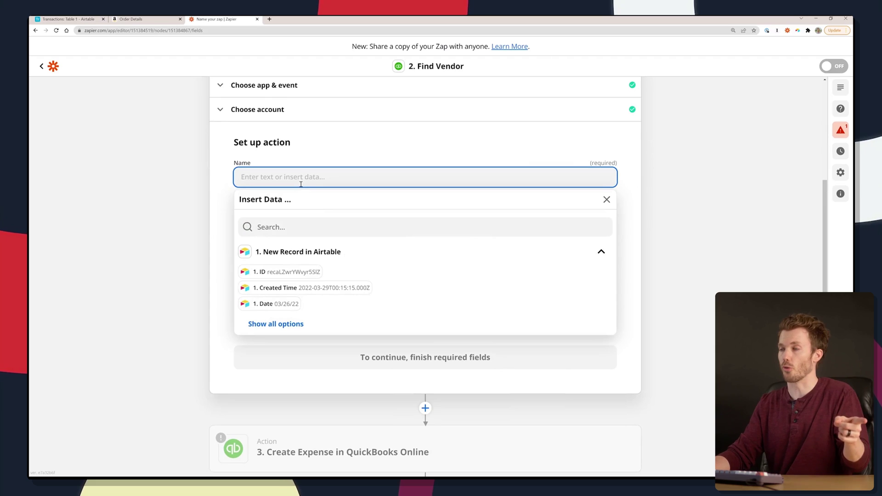
pyautogui.click(277, 324)
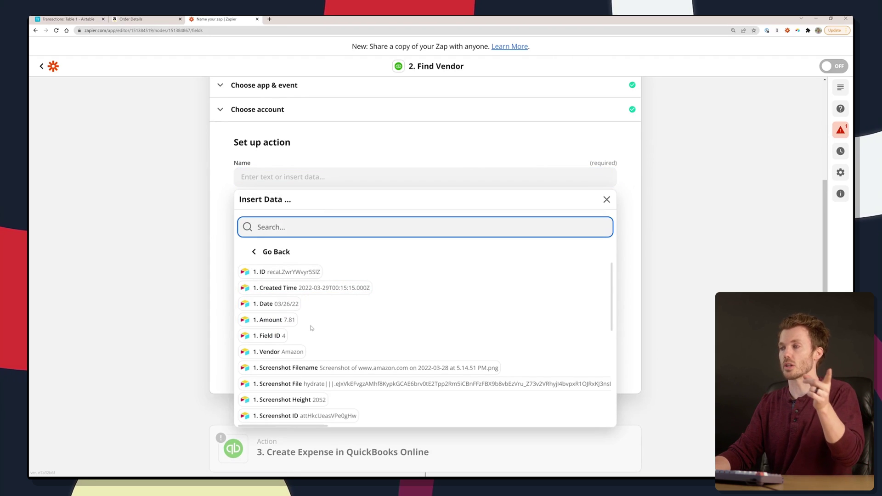
pyautogui.click(300, 353)
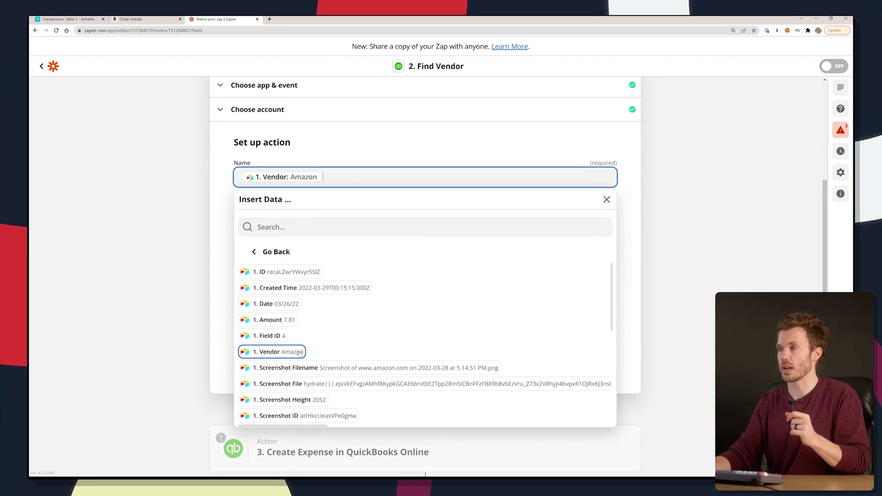
pyautogui.click(192, 227)
pyautogui.click(267, 227)
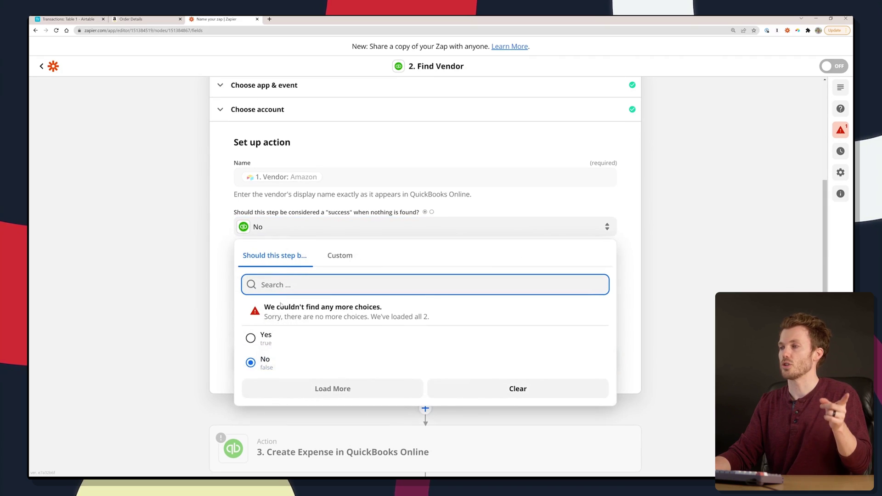
pyautogui.click(267, 337)
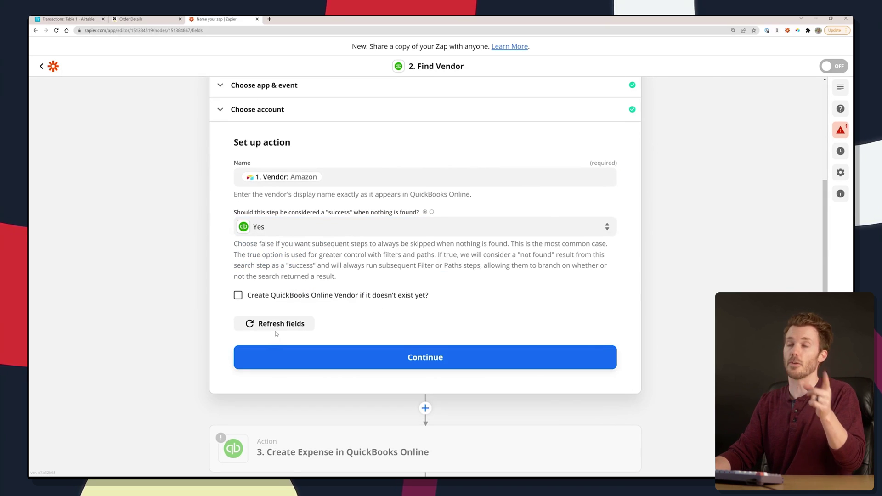
pyautogui.click(275, 326)
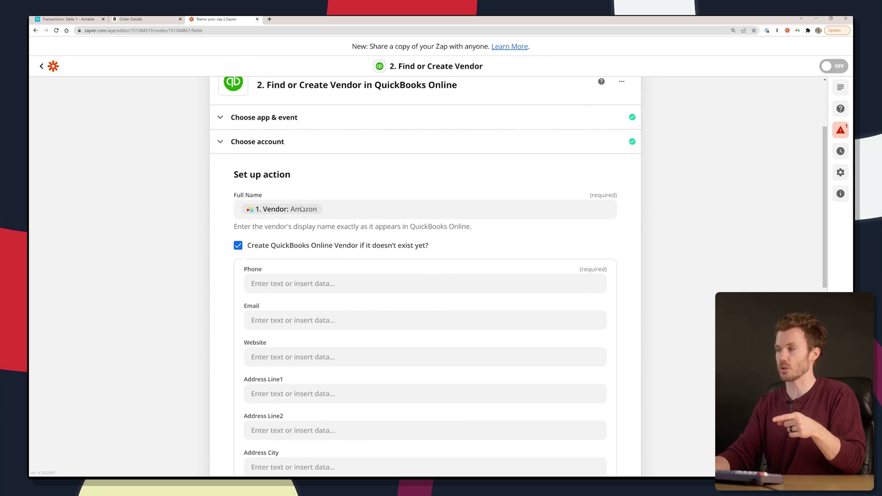
# Enter a phone number for newly created vendors, then test the vendor step
pyautogui.scroll(-2, 304, 211)
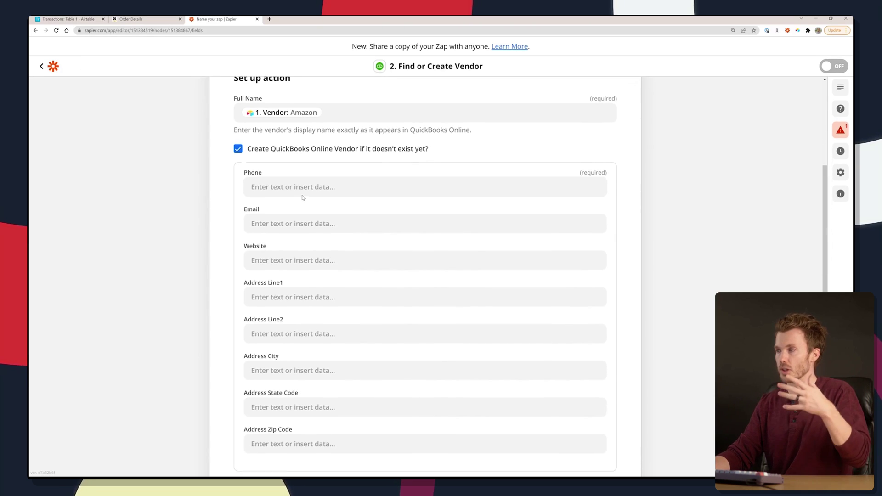
pyautogui.click(303, 193)
pyautogui.write('5555555555')
pyautogui.click(109, 220)
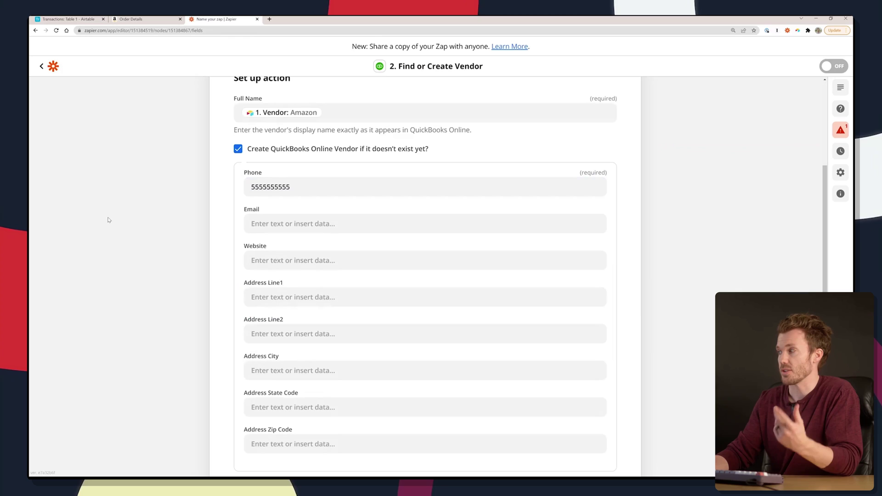
pyautogui.scroll(-5, 227, 239)
pyautogui.click(411, 433)
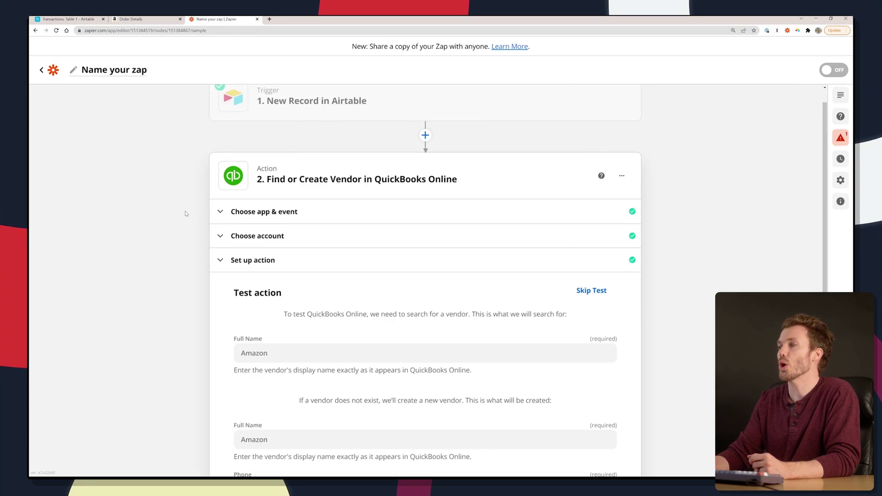
pyautogui.scroll(-5, 187, 246)
pyautogui.click(265, 380)
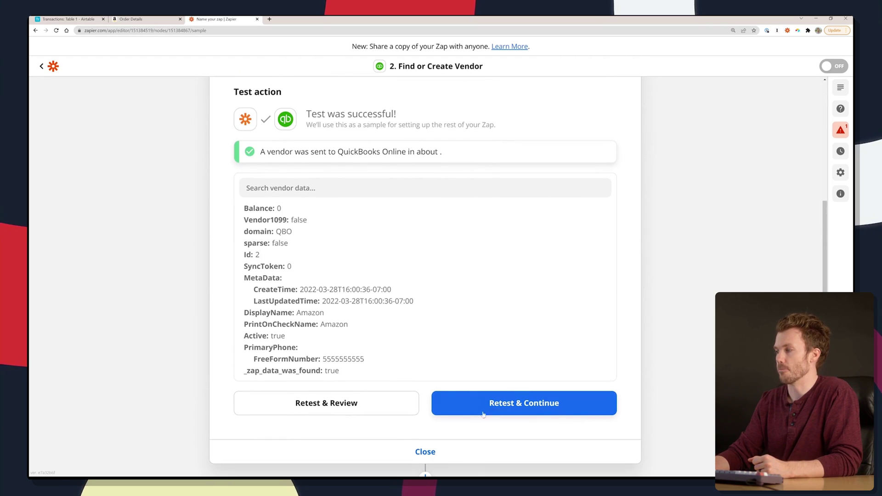
pyautogui.click(425, 452)
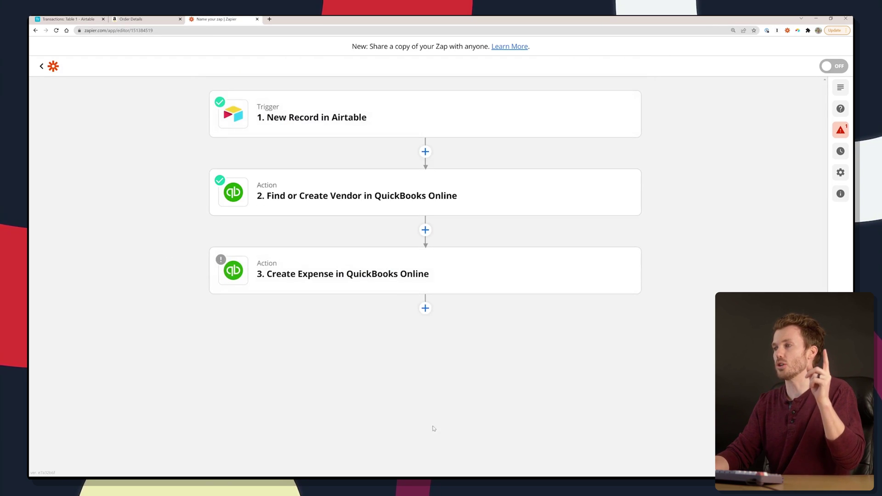
# Map the Create Expense Vendor to the Find or Create Vendor step's ID (2)
pyautogui.click(356, 279)
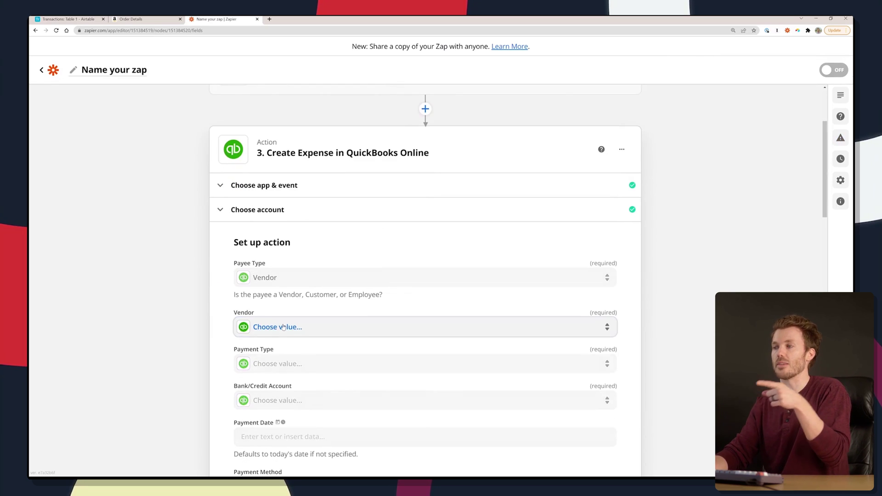
pyautogui.click(280, 327)
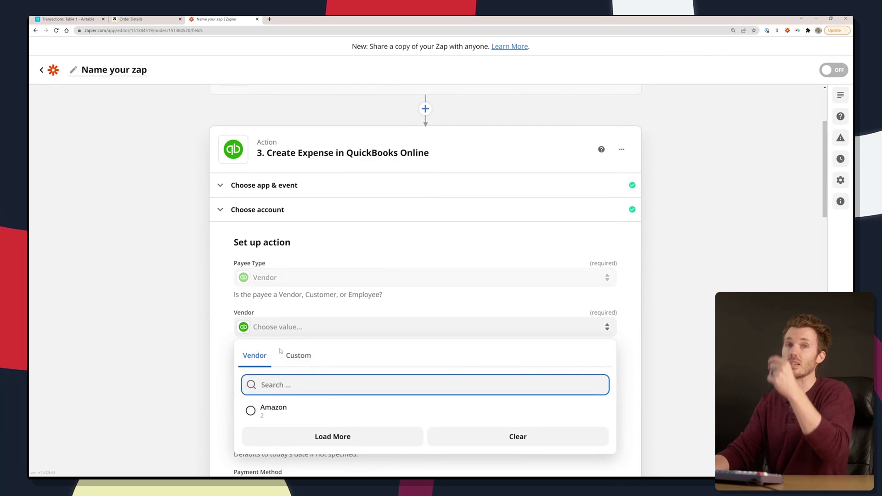
pyautogui.click(294, 357)
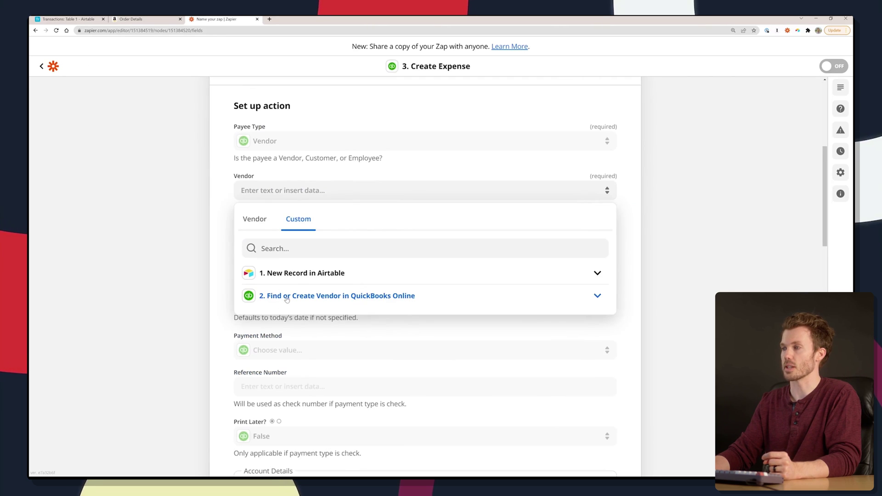
pyautogui.click(286, 299)
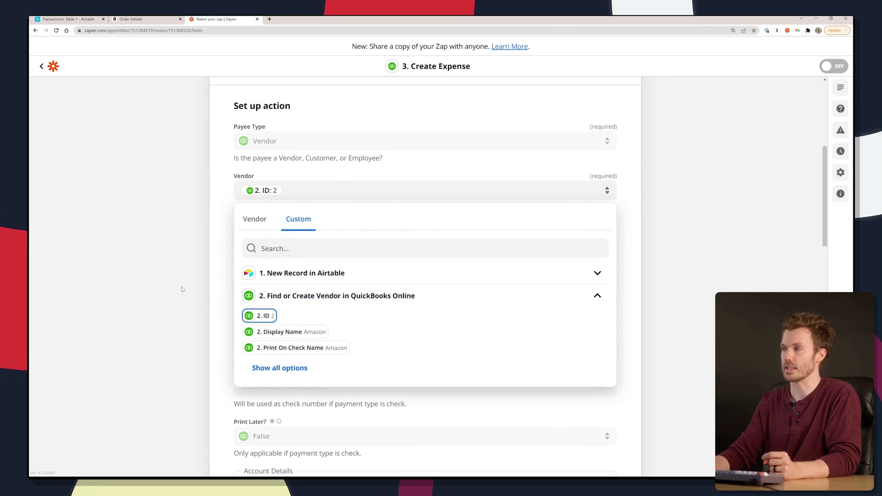
pyautogui.click(179, 238)
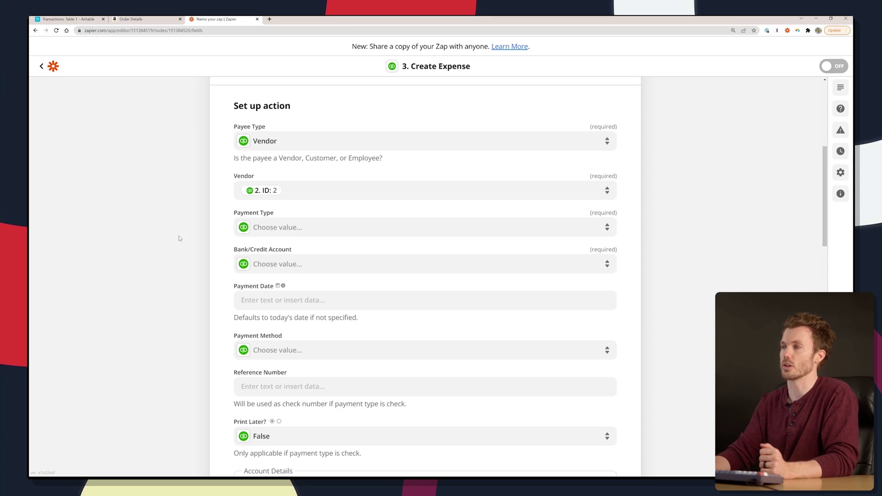
pyautogui.scroll(-1, 179, 238)
# Set Payment Type to Credit Card and the paying account to Business Checking
pyautogui.click(271, 195)
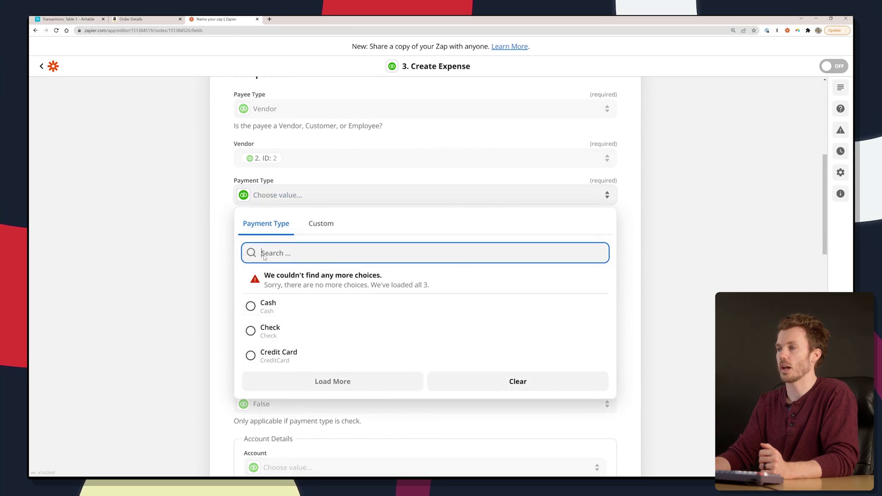
pyautogui.click(275, 355)
pyautogui.click(276, 232)
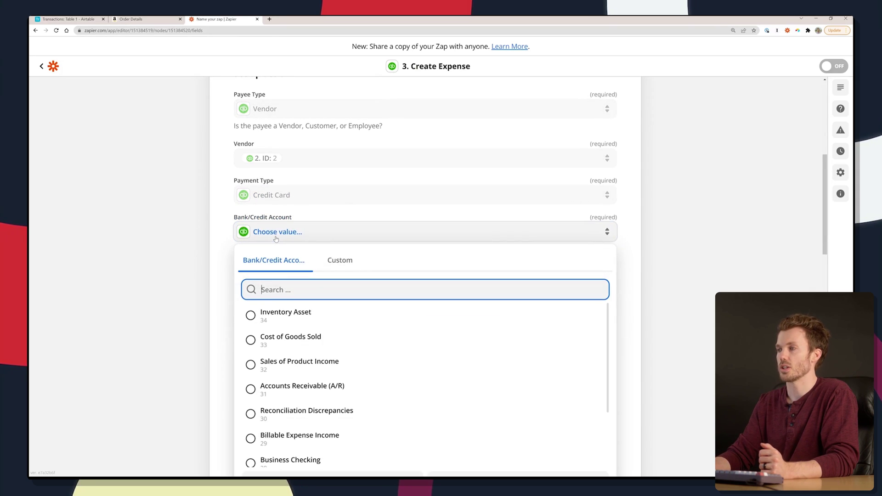
pyautogui.write('check')
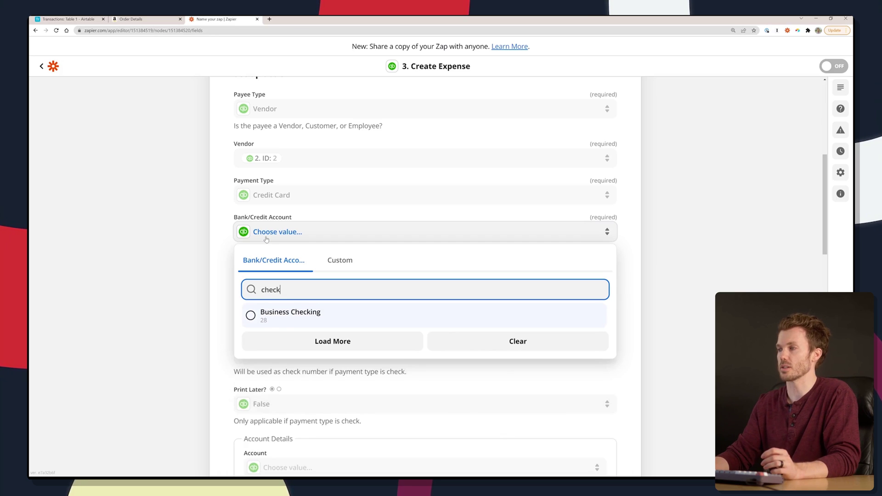
pyautogui.click(276, 316)
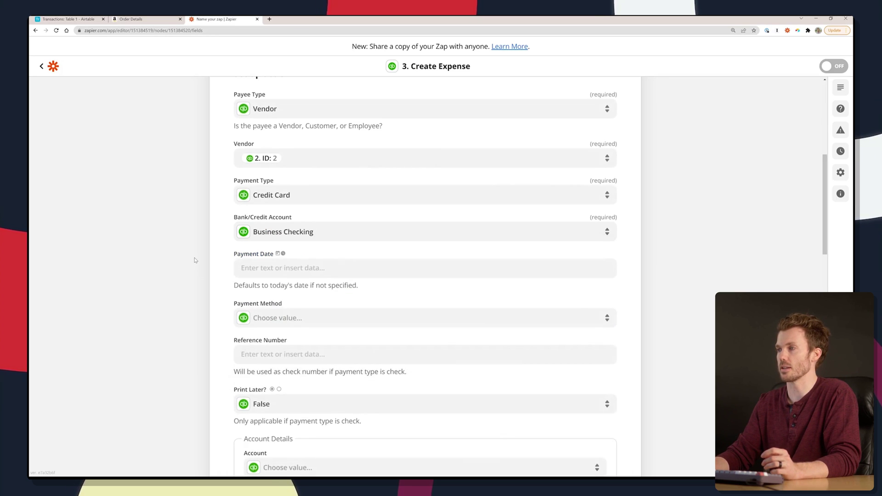
# Map the Airtable record's Date into Payment Date
pyautogui.scroll(-1, 194, 260)
pyautogui.click(260, 241)
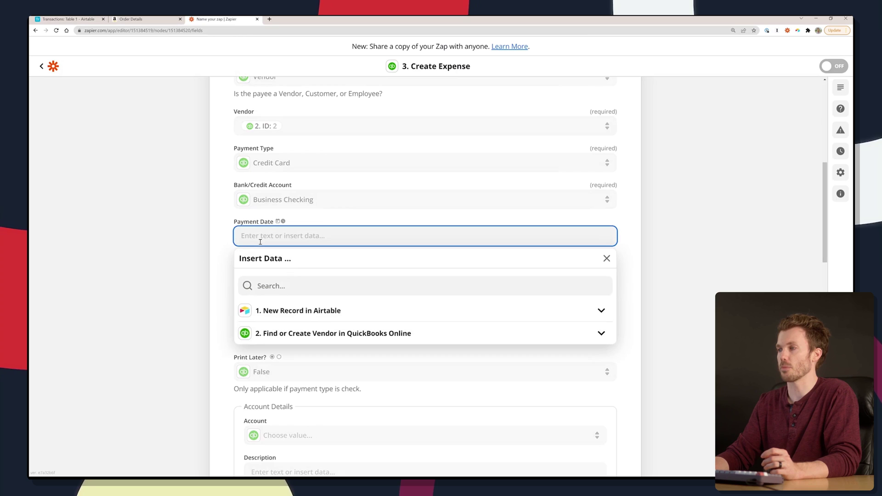
pyautogui.click(316, 320)
pyautogui.click(276, 362)
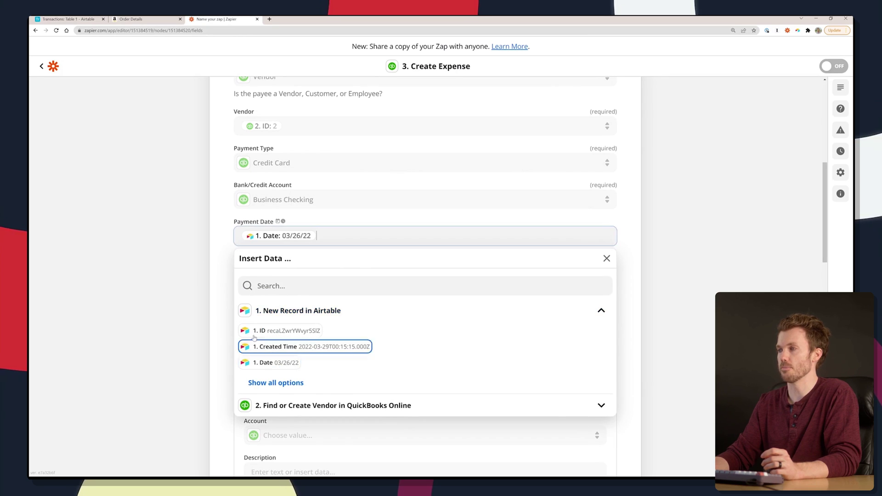
# Set the expense Account to Office Supplies & Software
pyautogui.scroll(-3, 187, 270)
pyautogui.scroll(-1, 216, 251)
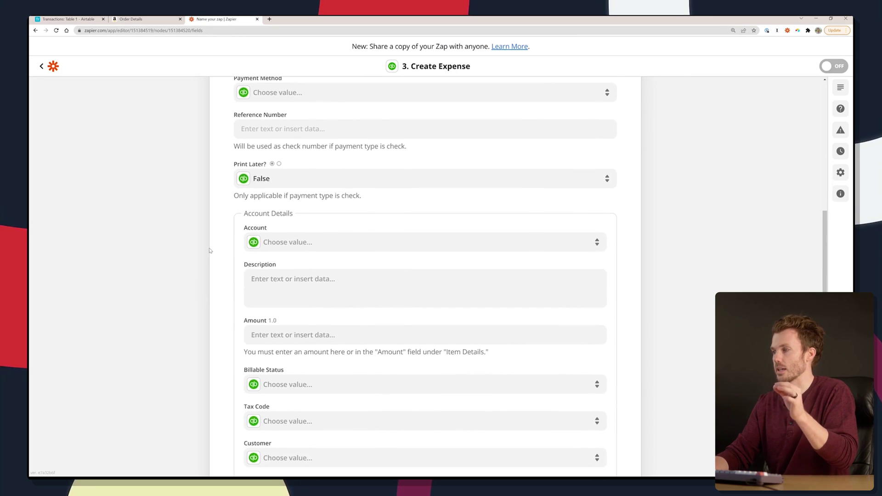
pyautogui.scroll(-2, 209, 249)
pyautogui.click(291, 181)
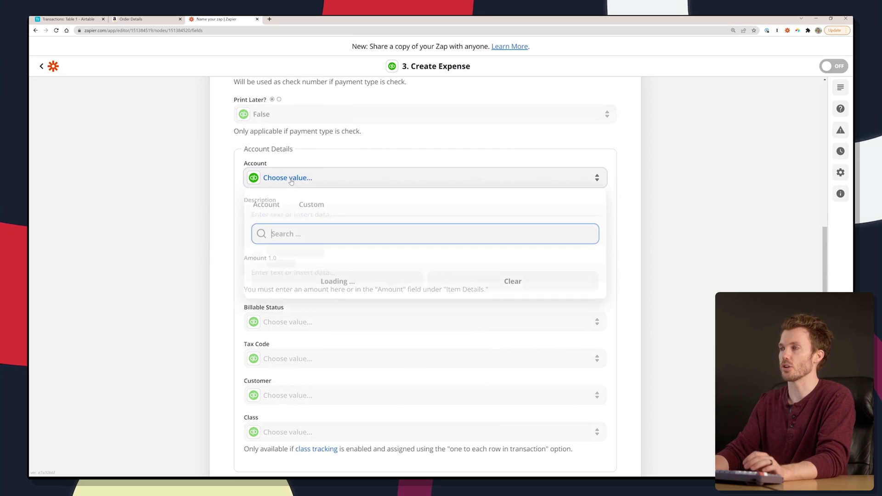
pyautogui.write('offic')
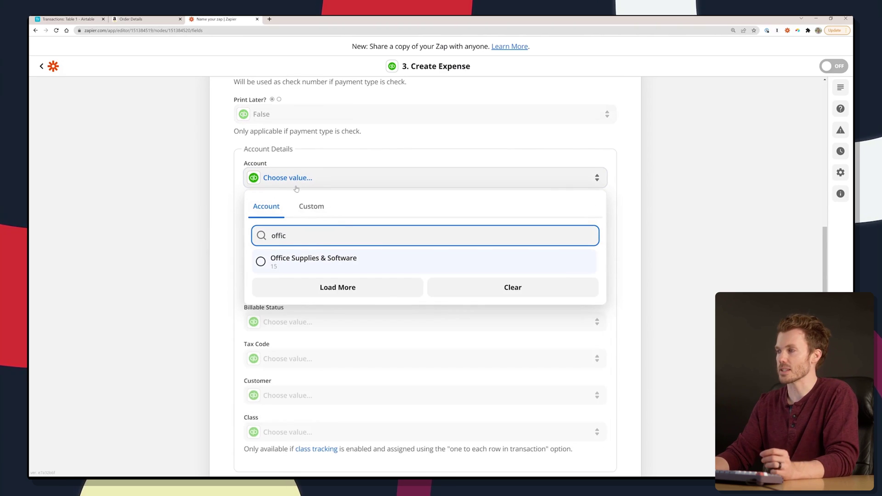
pyautogui.click(275, 260)
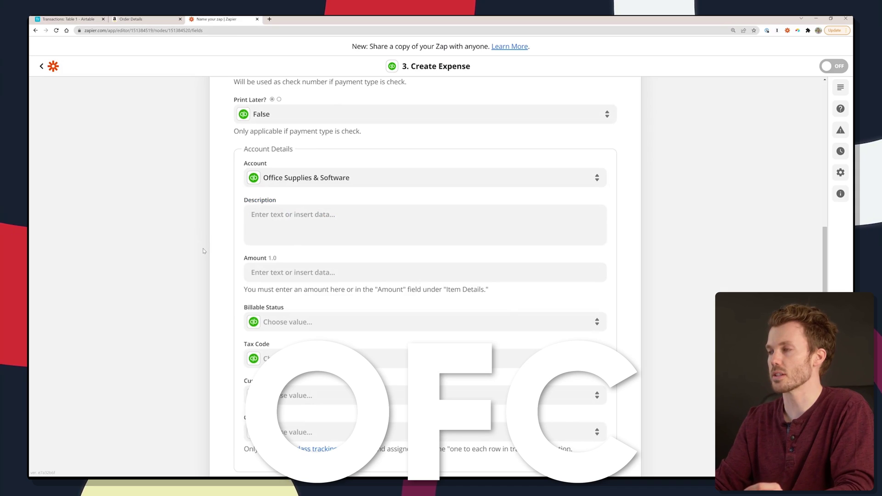
pyautogui.click(275, 233)
# Map the Airtable URL field into the line Description
pyautogui.click(274, 233)
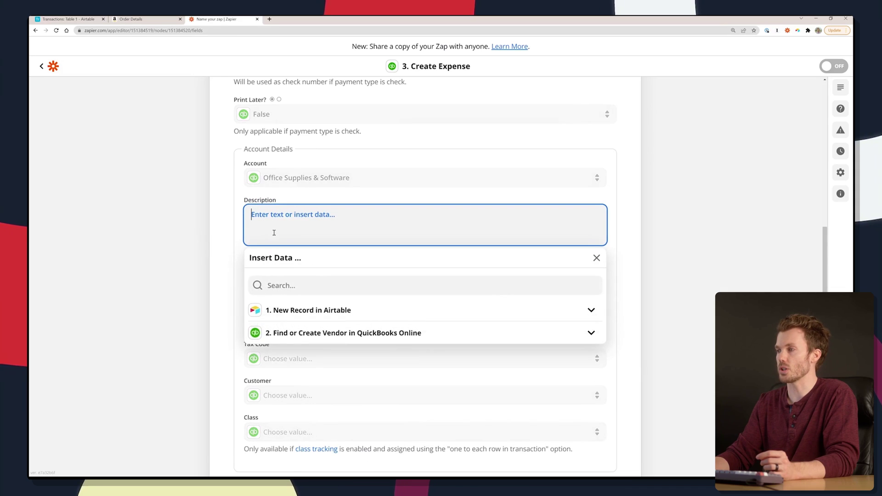
pyautogui.click(334, 312)
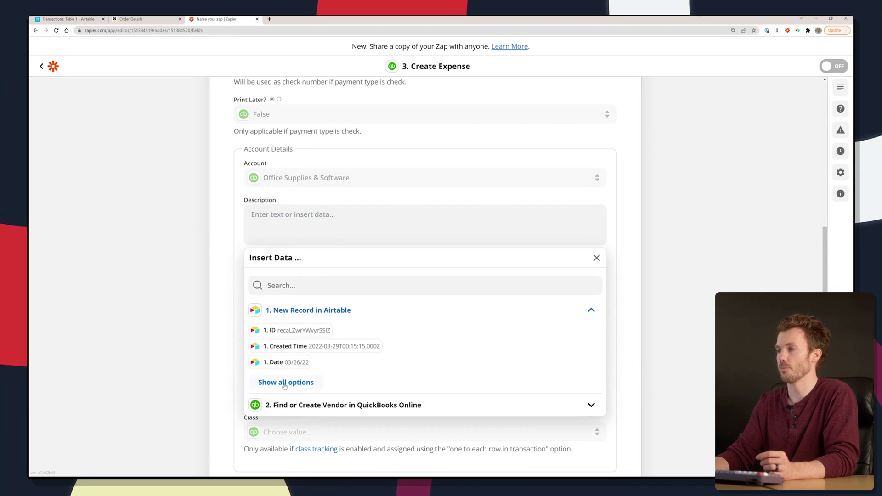
pyautogui.click(286, 381)
pyautogui.scroll(-3, 341, 359)
pyautogui.scroll(3, 341, 359)
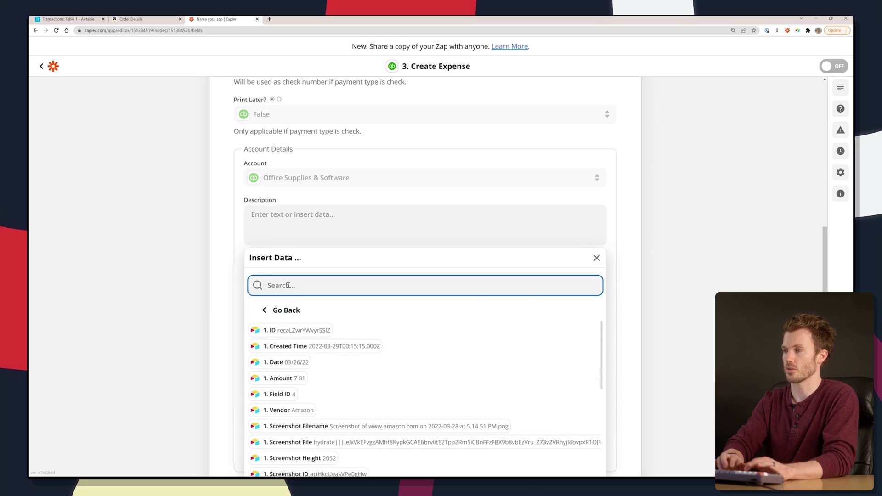
pyautogui.write('url')
pyautogui.click(317, 388)
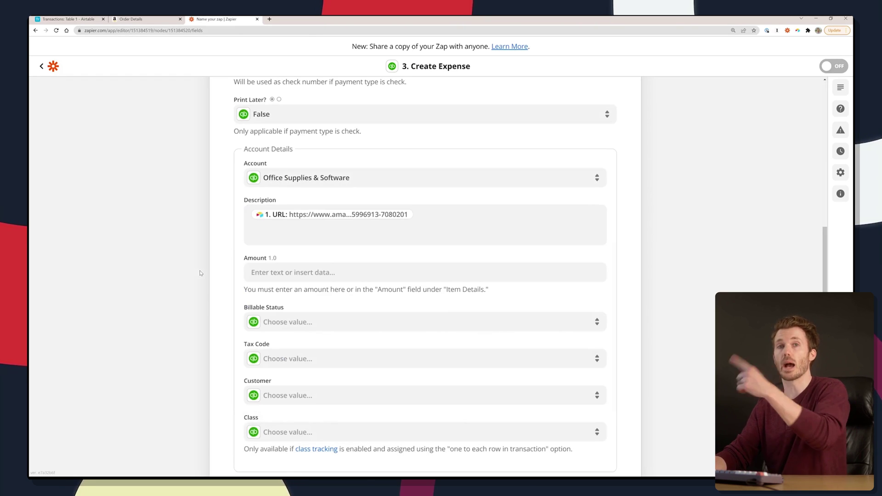
# Map the Airtable Amount (7.81) into the Amount field
pyautogui.click(272, 275)
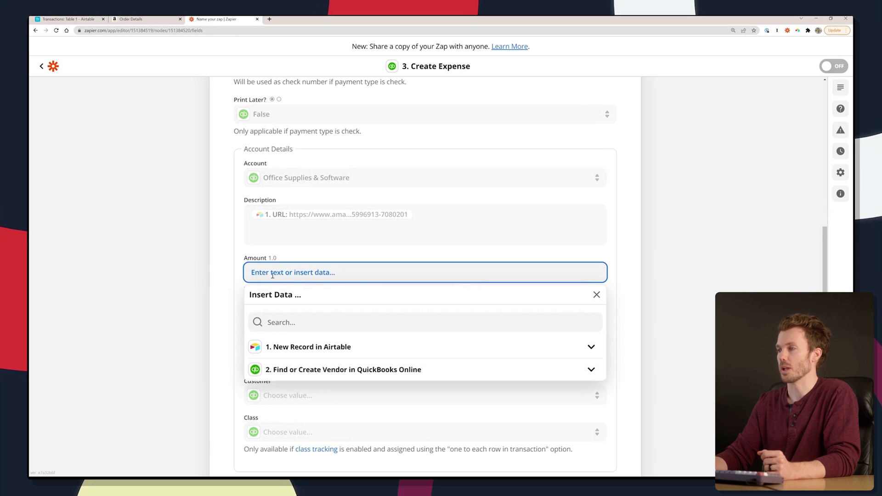
pyautogui.click(311, 348)
pyautogui.click(291, 417)
pyautogui.click(291, 414)
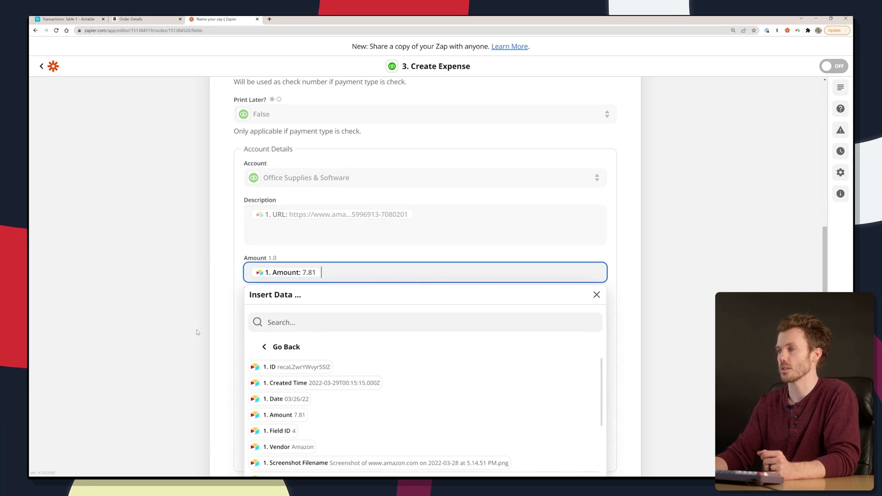
# Map the Airtable Screenshot URL into the Memo
pyautogui.scroll(-4, 189, 315)
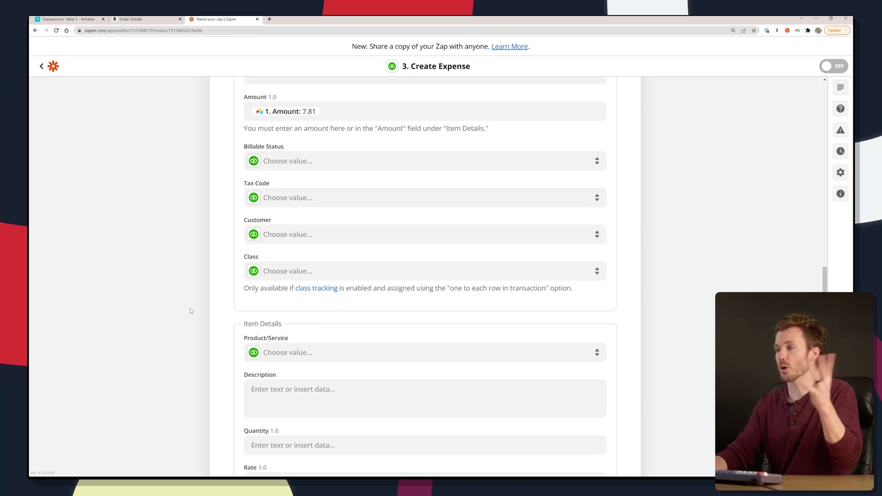
pyautogui.scroll(-3, 191, 311)
pyautogui.scroll(-2, 304, 281)
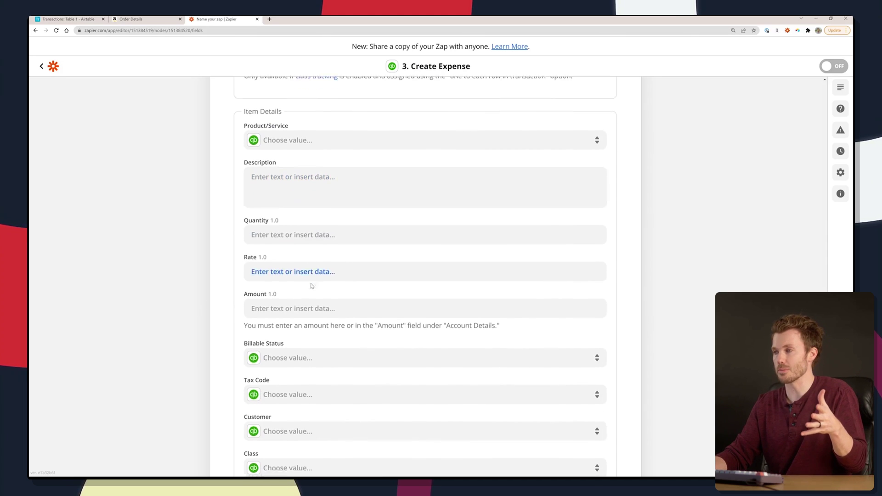
pyautogui.scroll(-3, 308, 292)
pyautogui.scroll(-1, 303, 297)
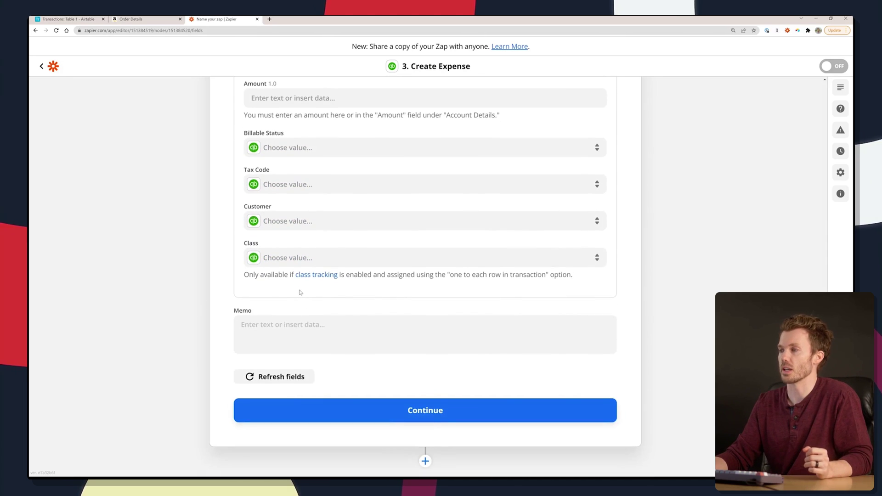
pyautogui.click(283, 330)
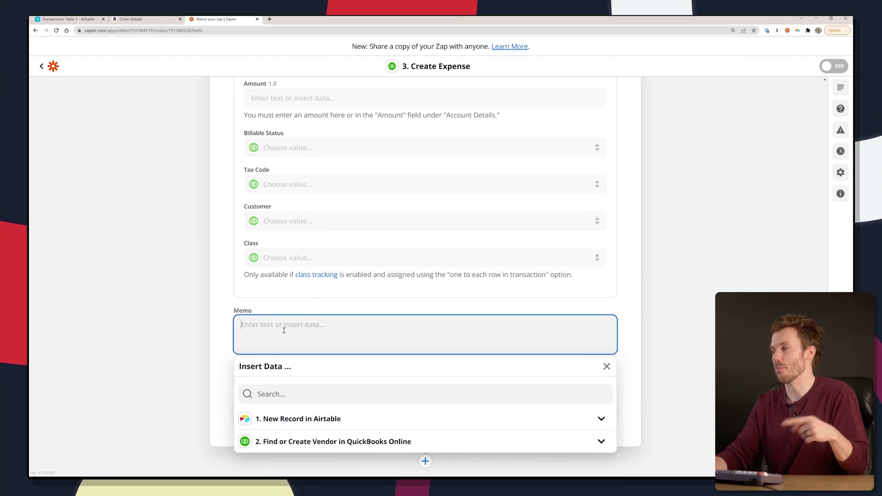
pyautogui.click(315, 419)
pyautogui.scroll(-1, 519, 361)
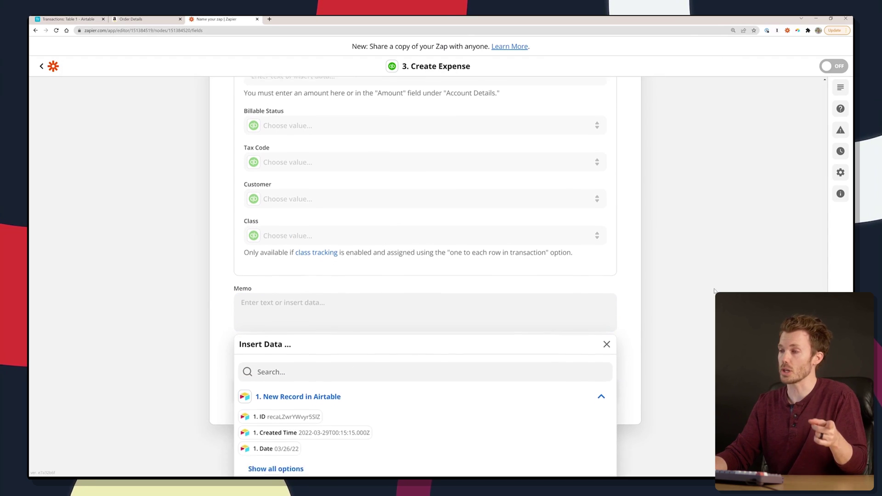
pyautogui.click(343, 347)
pyautogui.write('screensho')
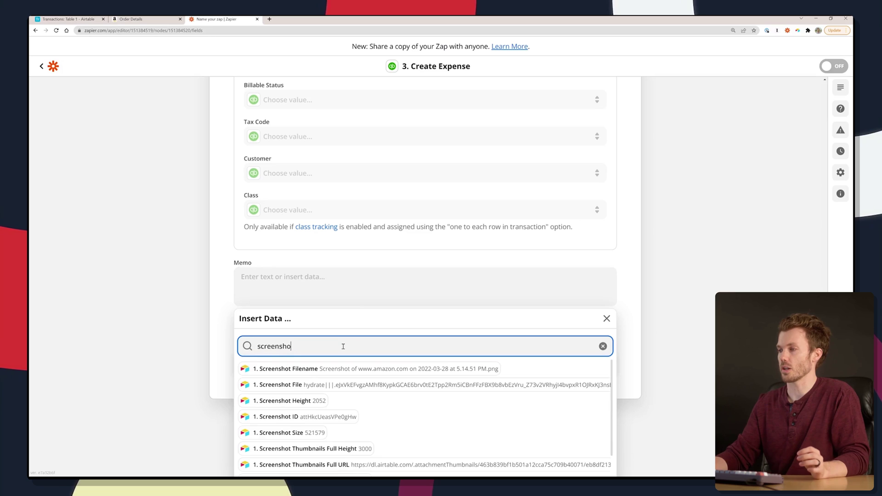
pyautogui.scroll(-5, 317, 394)
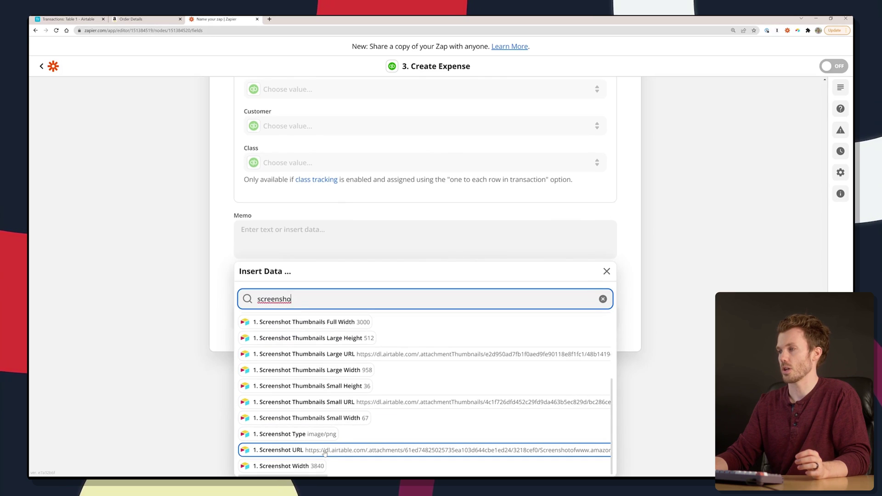
pyautogui.click(316, 449)
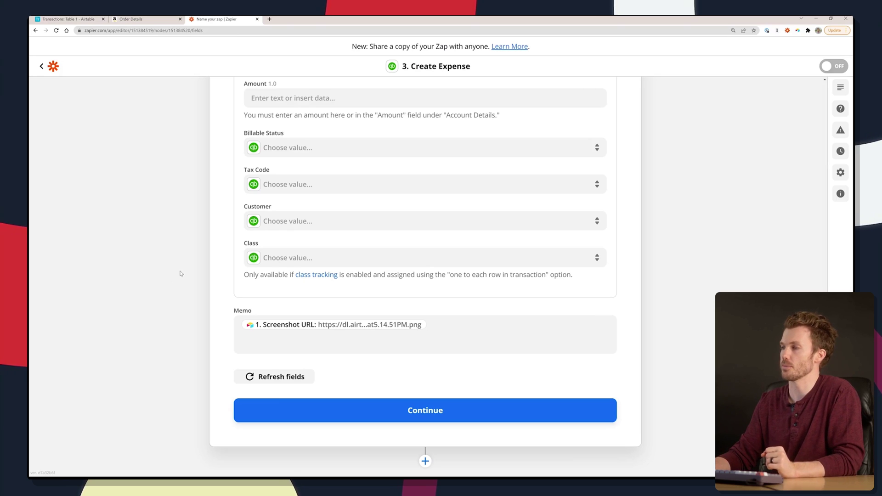
# Test the Create Expense step and view the resulting $7.81 Amazon entry in QuickBooks Expenses
pyautogui.click(449, 410)
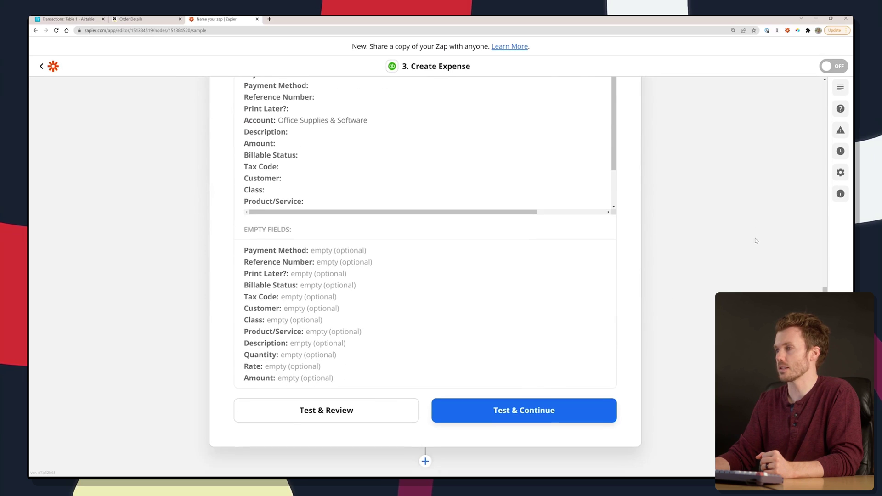
pyautogui.click(345, 411)
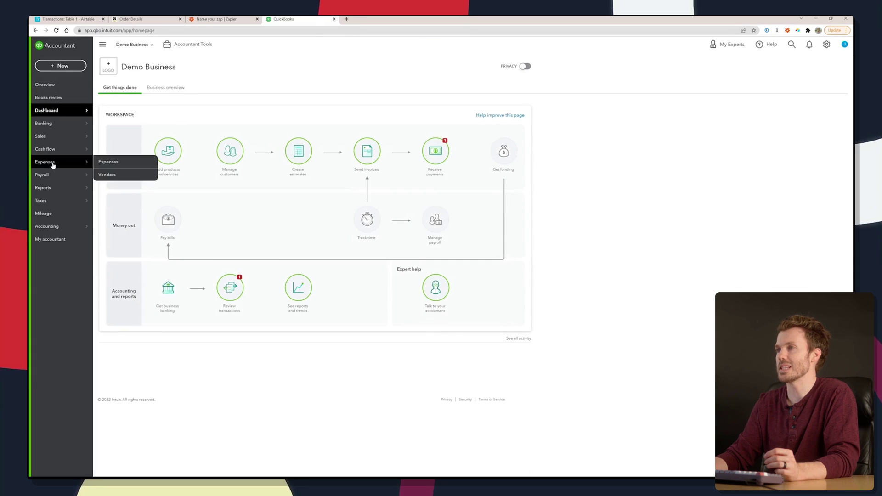
pyautogui.click(62, 163)
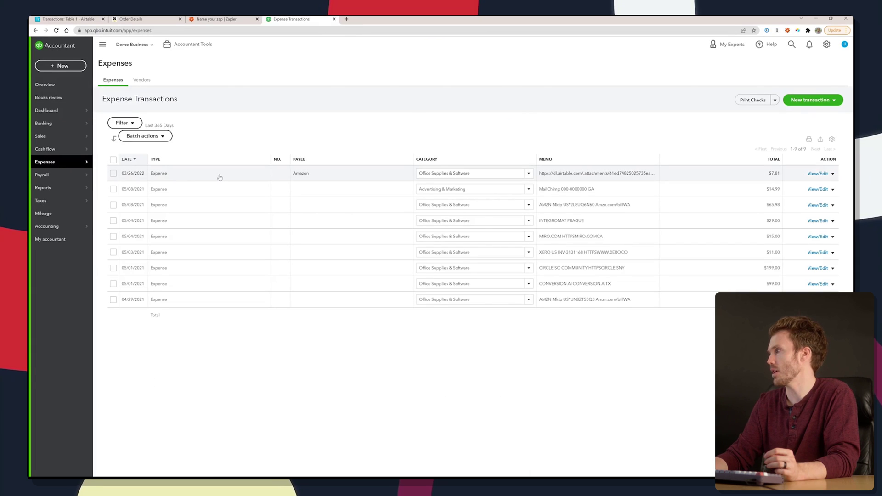
# Open the $7.81 Amazon expense and copy its memo screenshot URL
pyautogui.click(220, 178)
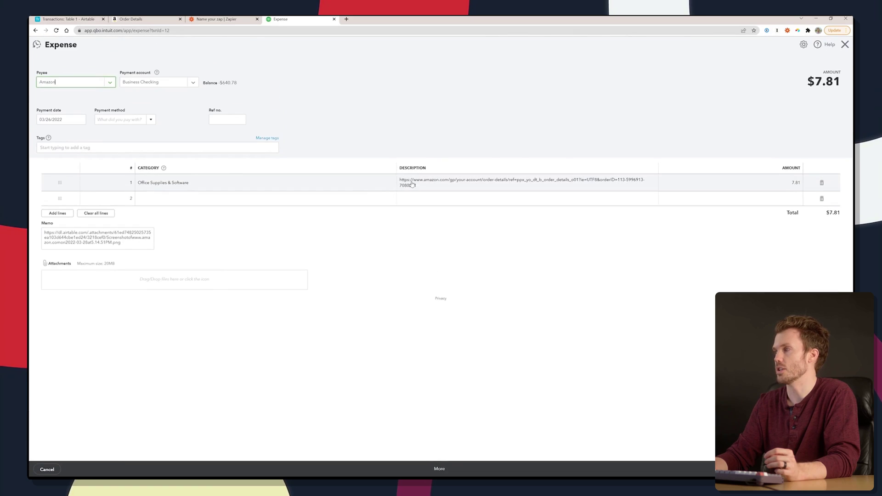
pyautogui.click(439, 183)
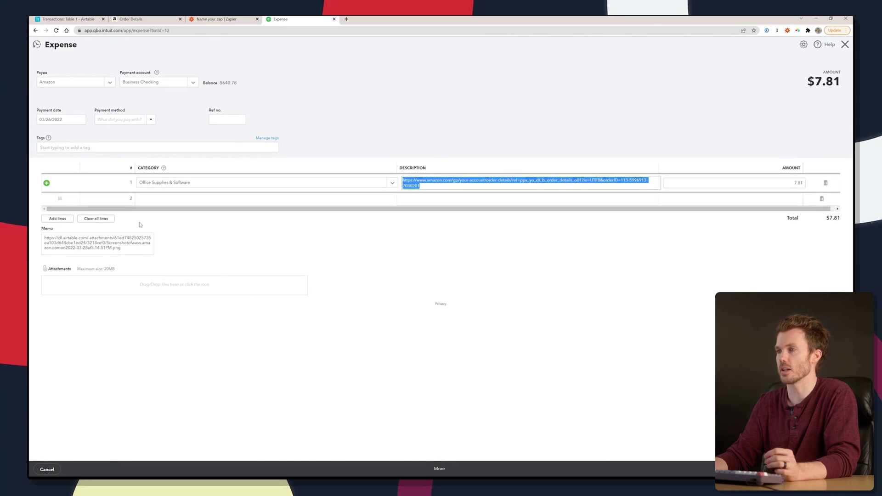
pyautogui.click(115, 240)
pyautogui.hotkey('ctrl', 'a')
# View the screenshot in a new tab, then start a New Transaction web clip
pyautogui.hotkey('ctrl', 't')
pyautogui.hotkey('ctrl', 'v')
pyautogui.press('Return')
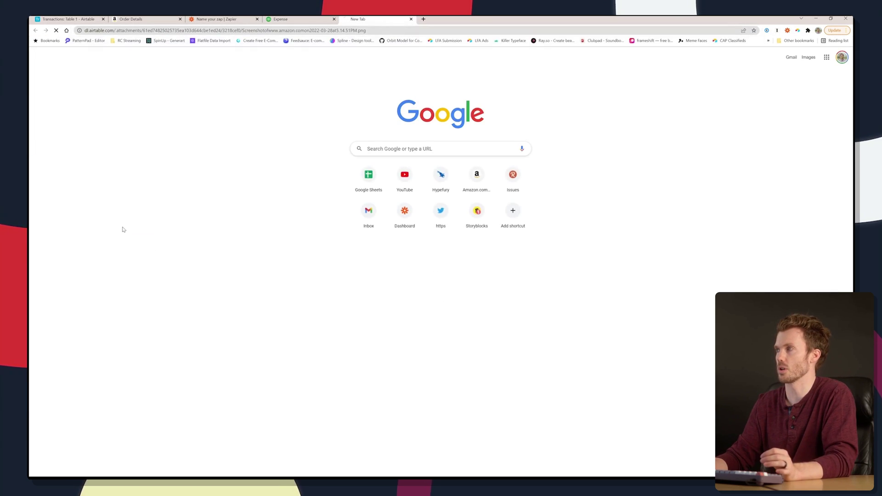
pyautogui.hotkey('ctrl', 'w')
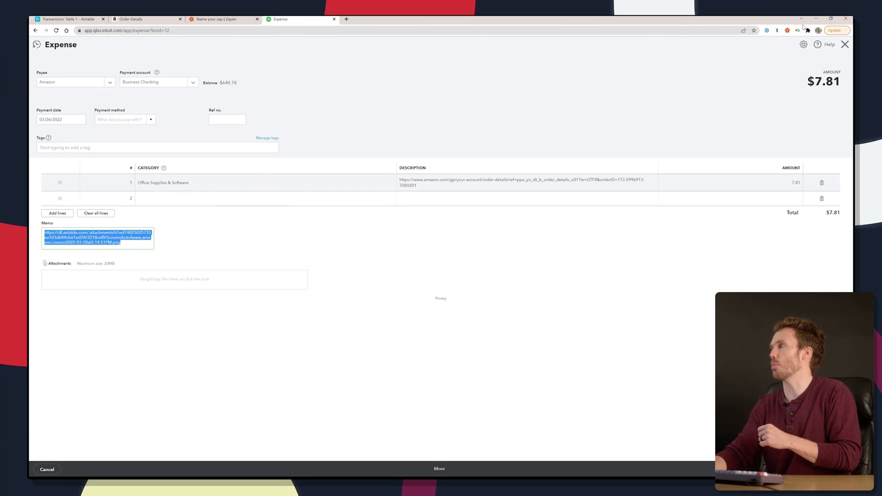
pyautogui.click(797, 30)
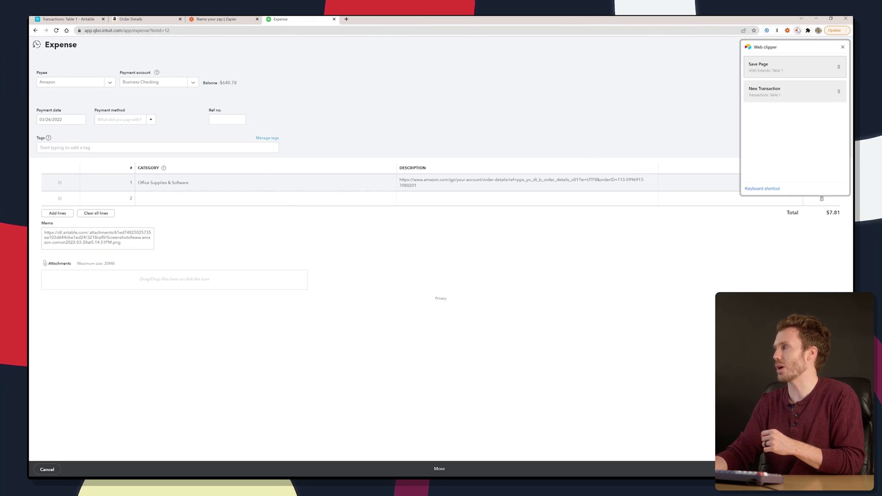
pyautogui.click(767, 94)
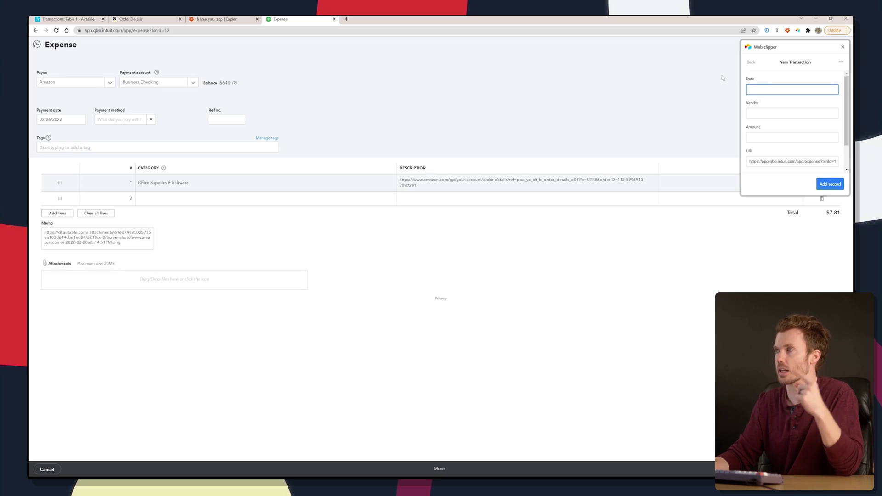
# Create an empty Airtable table named Vendors
pyautogui.click(78, 19)
pyautogui.click(397, 132)
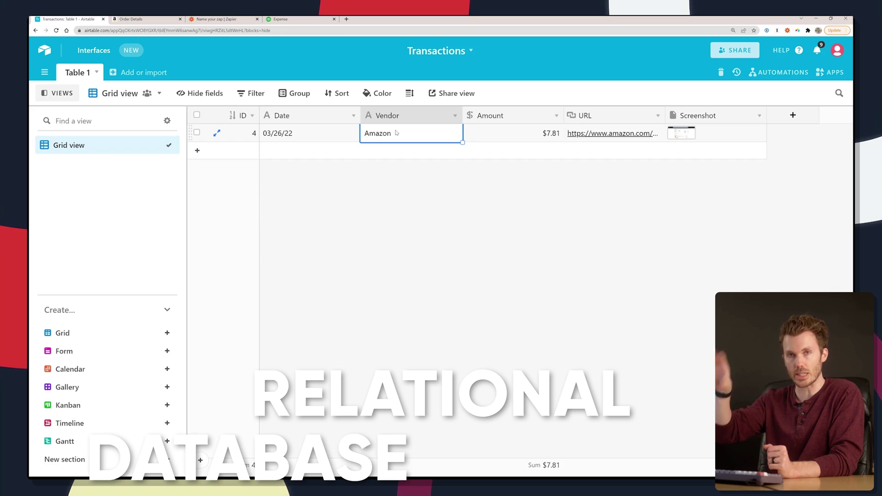
pyautogui.click(131, 74)
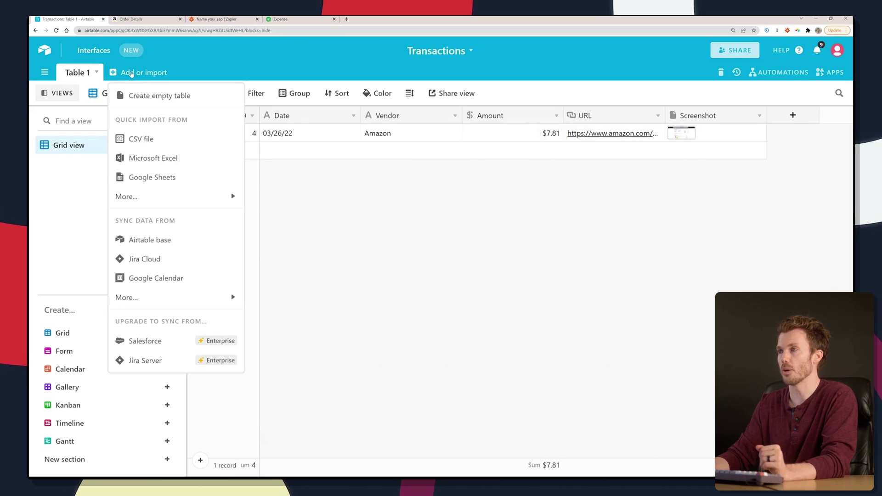
pyautogui.click(136, 95)
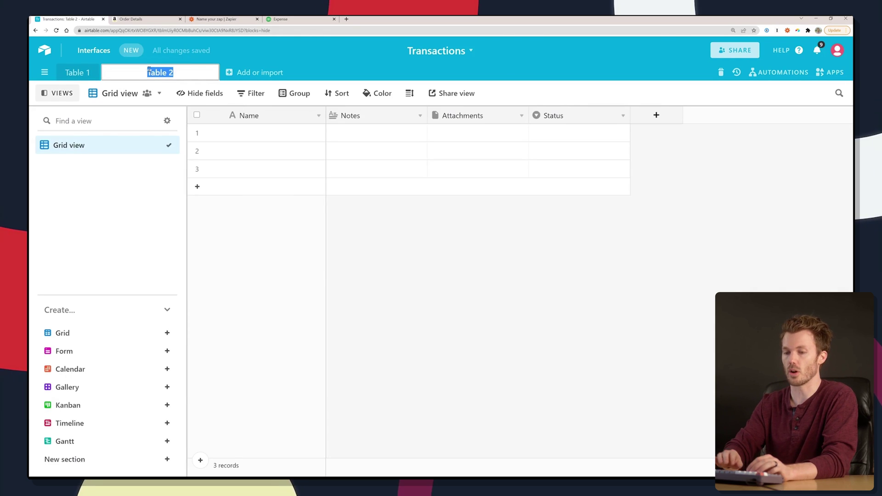
pyautogui.write('Vendors')
pyautogui.press('Return')
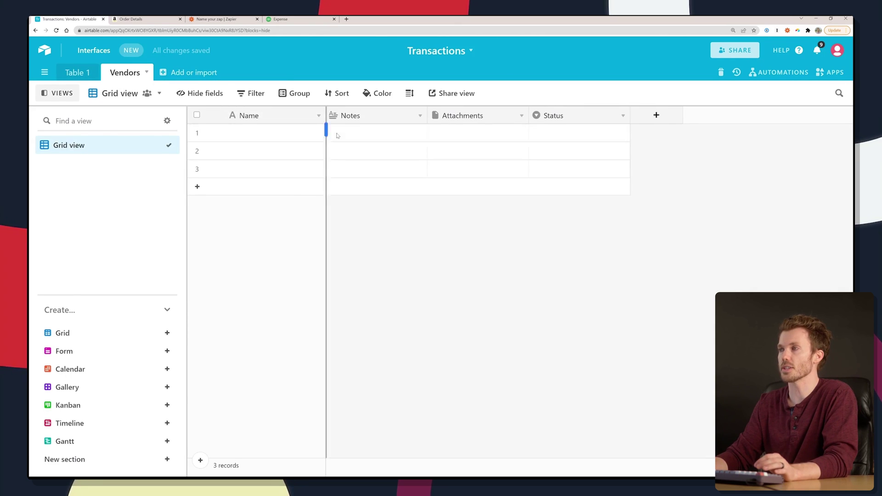
# Enter Amazon, Tina and Steve as vendors, then return to Table 1's Vendor column
pyautogui.click(269, 136)
pyautogui.write('Amazon')
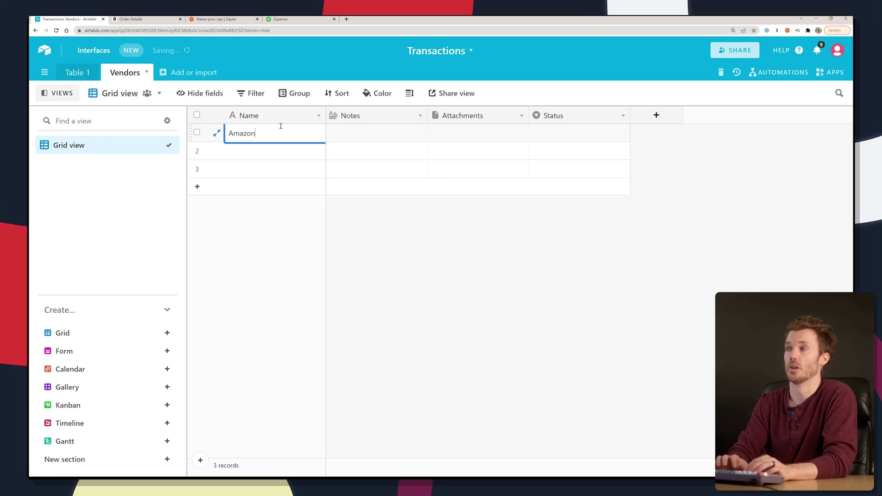
pyautogui.press('Return')
pyautogui.write('Tina')
pyautogui.press('Return')
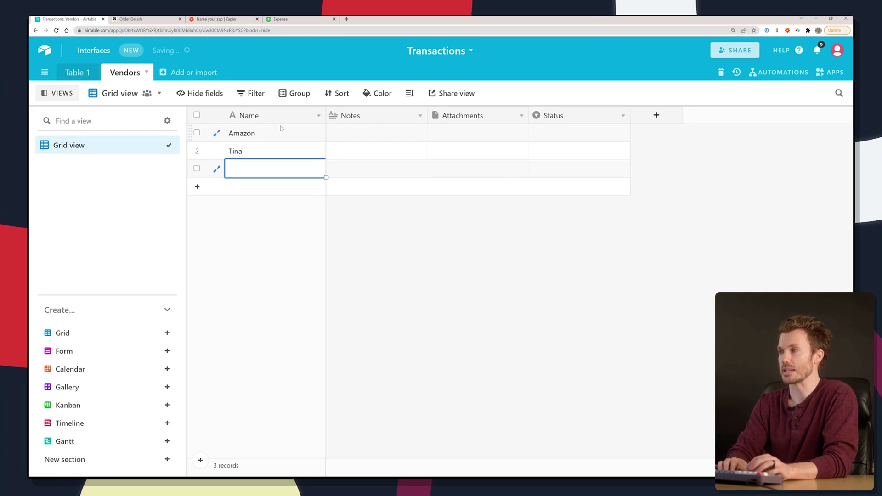
pyautogui.write('Steve')
pyautogui.press('Tab')
pyautogui.press('Escape')
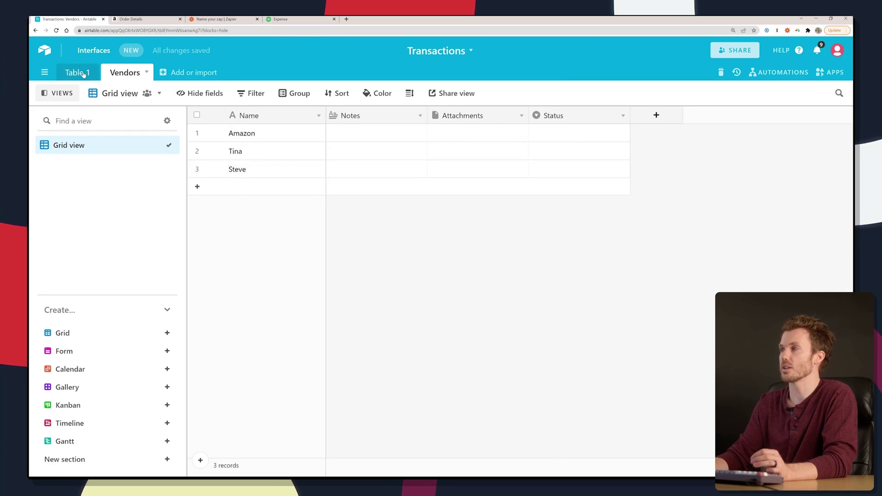
pyautogui.click(83, 74)
pyautogui.click(409, 118)
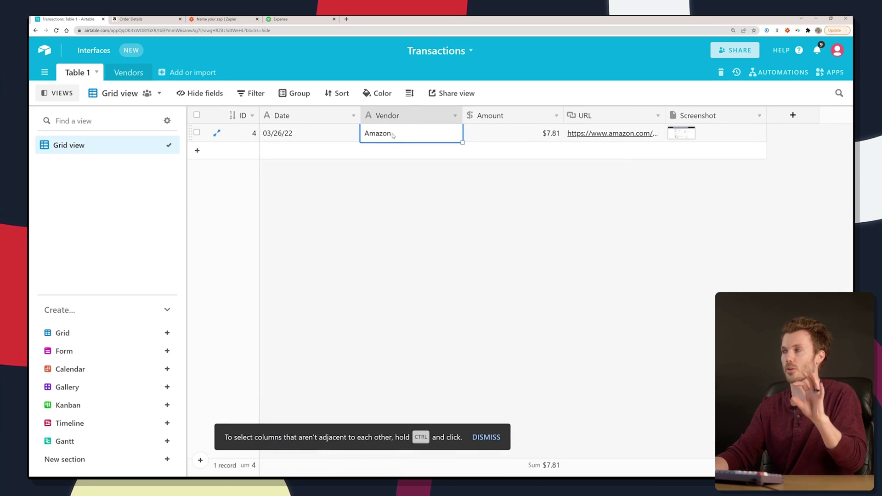
# Add a single-record Vendors link field to Table 1
pyautogui.click(792, 116)
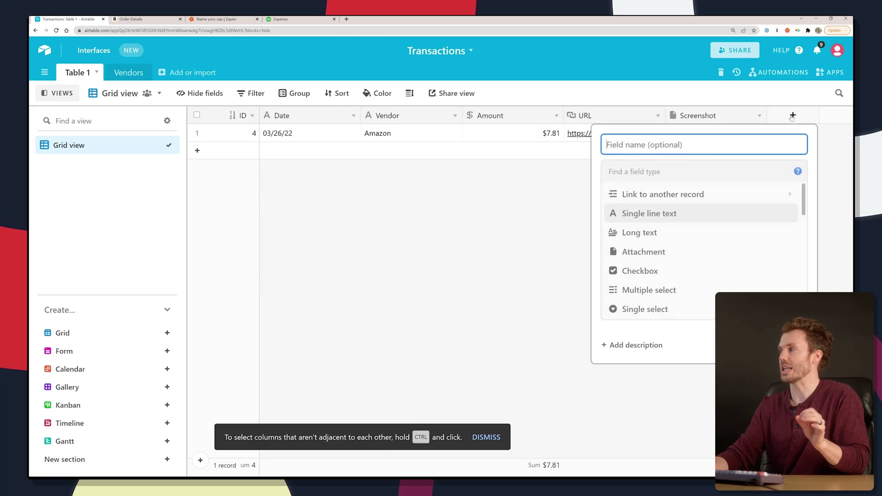
pyautogui.click(671, 195)
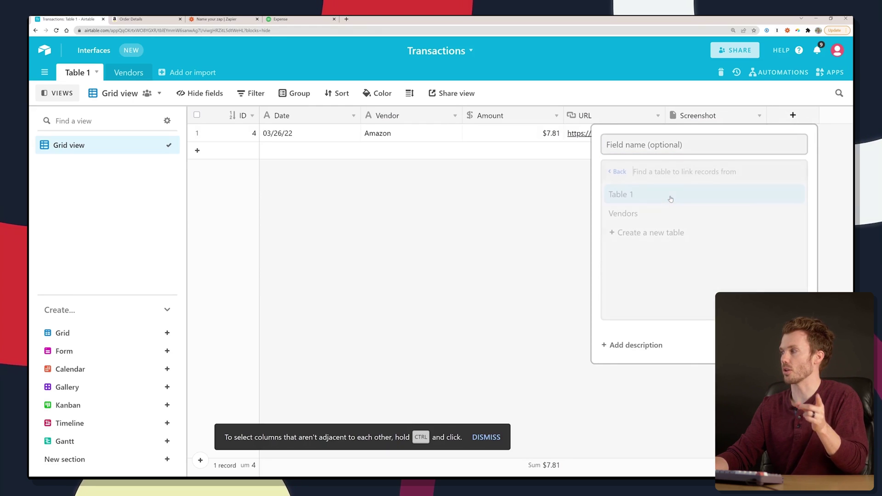
pyautogui.click(627, 215)
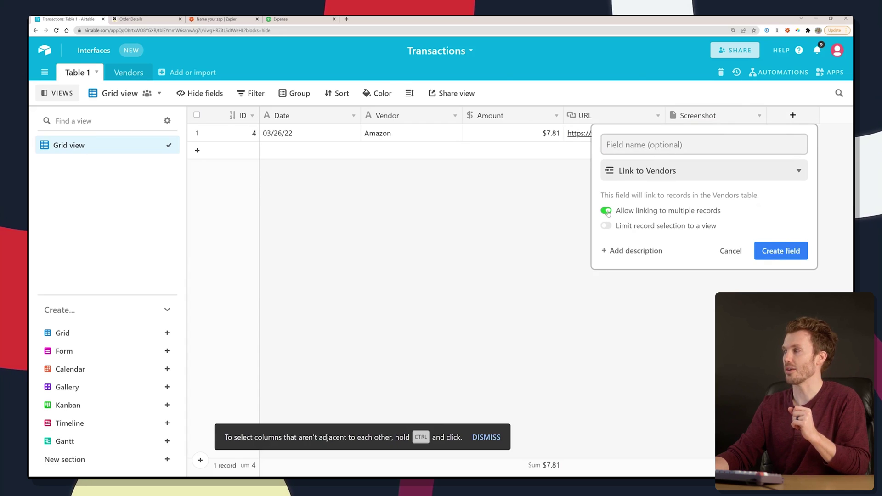
pyautogui.click(606, 212)
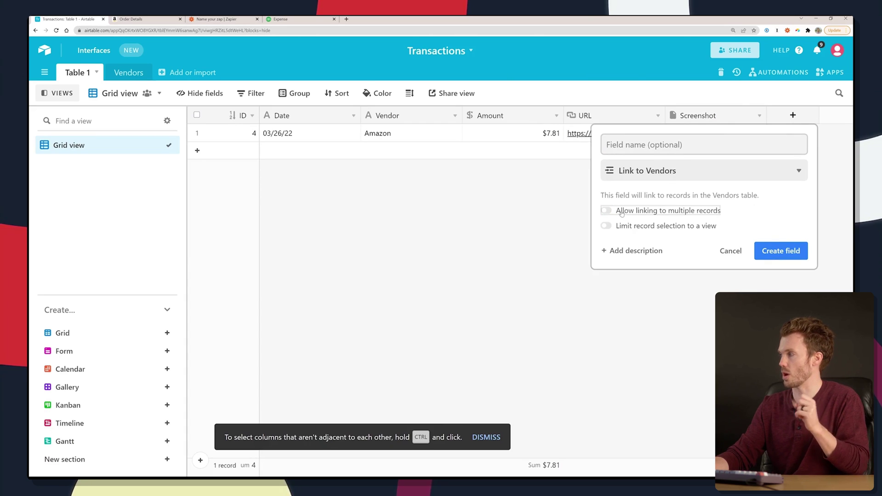
pyautogui.click(780, 251)
pyautogui.click(752, 133)
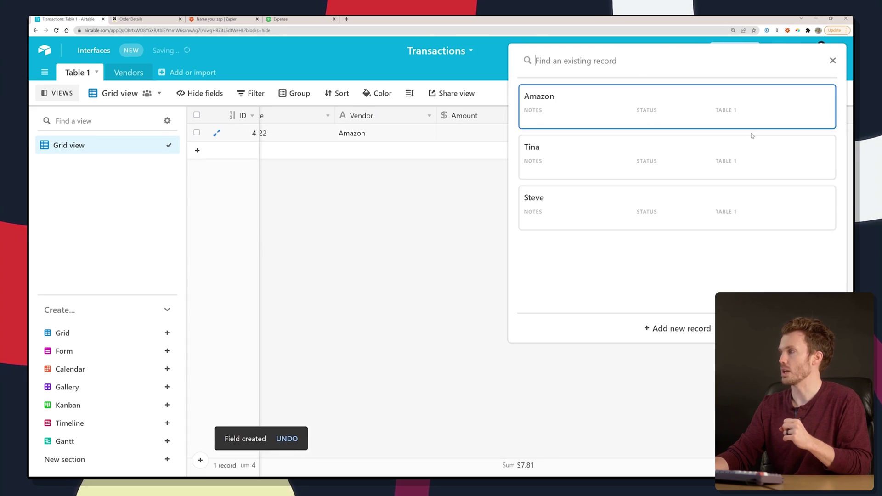
pyautogui.click(447, 234)
# Replace the web clipper's Vendor text field with the linked Vendors field
pyautogui.click(834, 72)
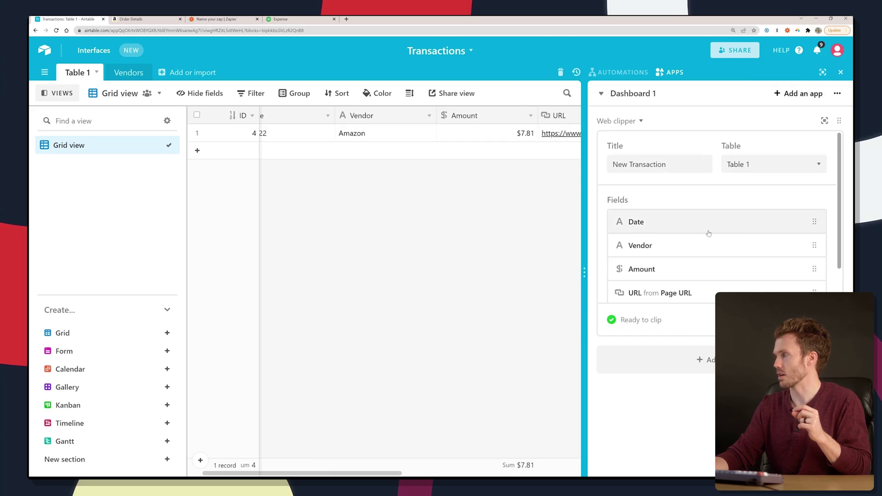
pyautogui.scroll(-1, 709, 233)
pyautogui.click(652, 191)
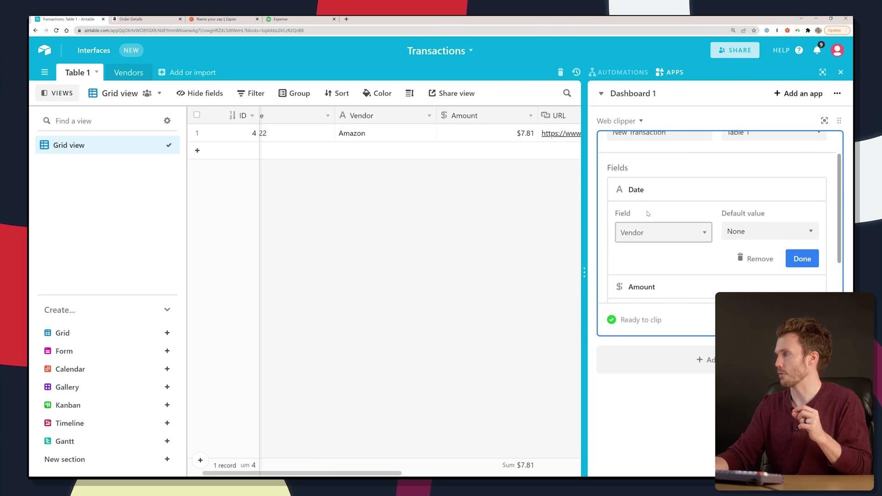
pyautogui.click(758, 258)
pyautogui.click(633, 297)
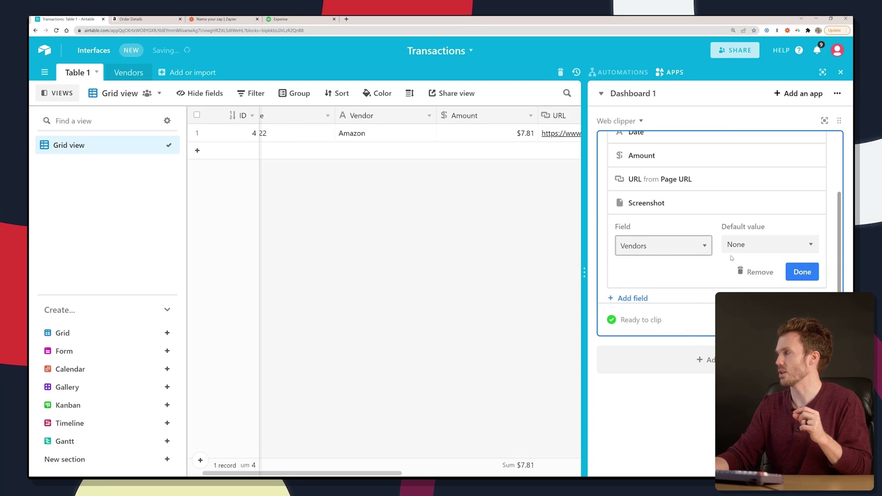
pyautogui.click(803, 272)
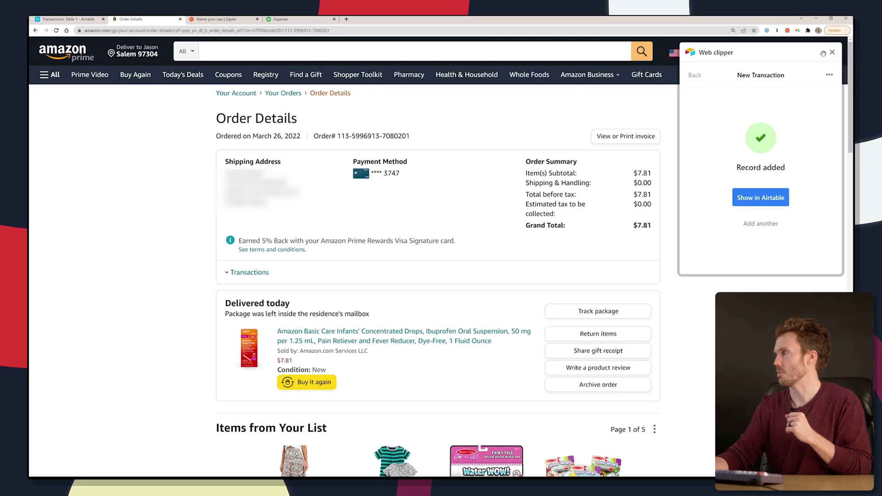
# Search 'amazo' in the clipper's Vendors picker, then view Airtable's Vendors table
pyautogui.click(798, 31)
pyautogui.click(724, 123)
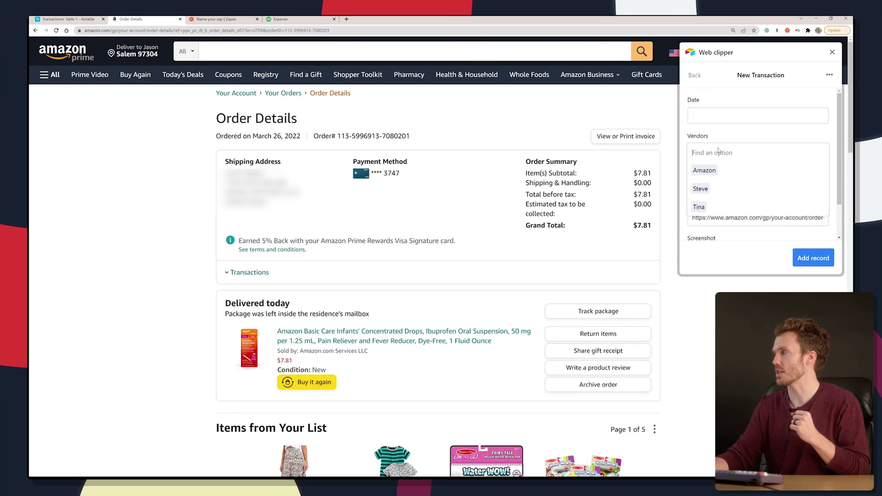
pyautogui.click(718, 149)
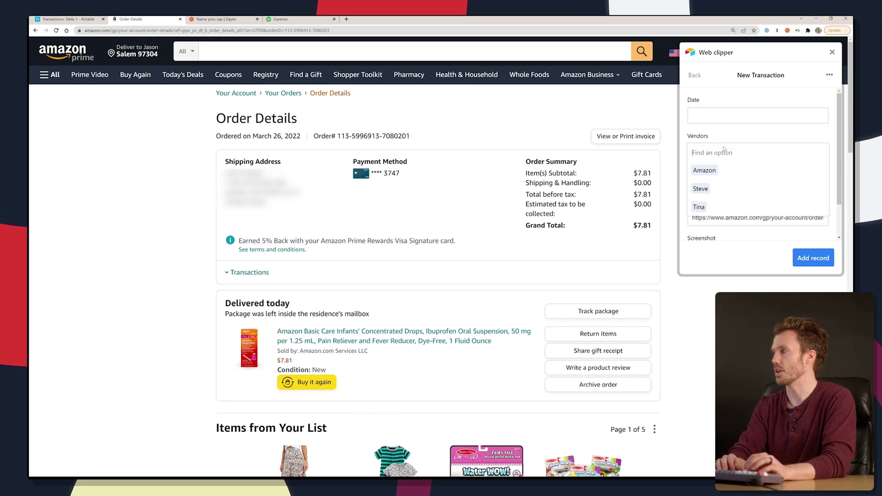
pyautogui.write('amazo')
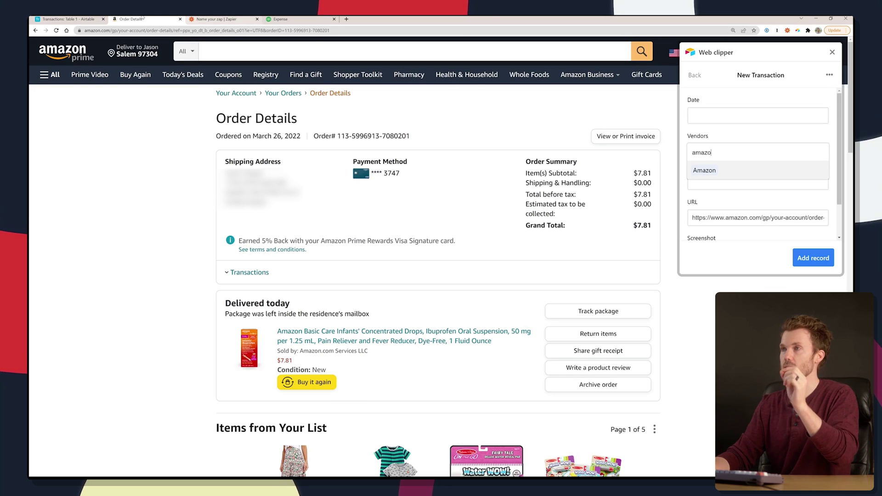
pyautogui.click(78, 18)
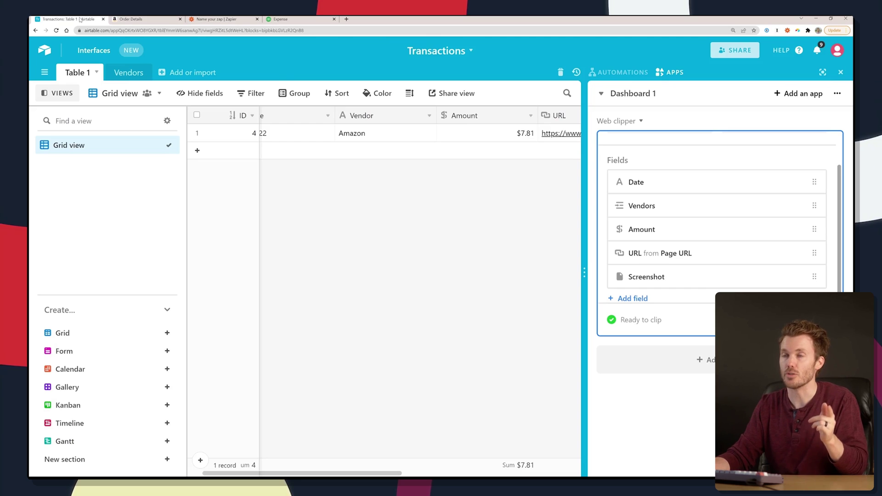
pyautogui.click(123, 74)
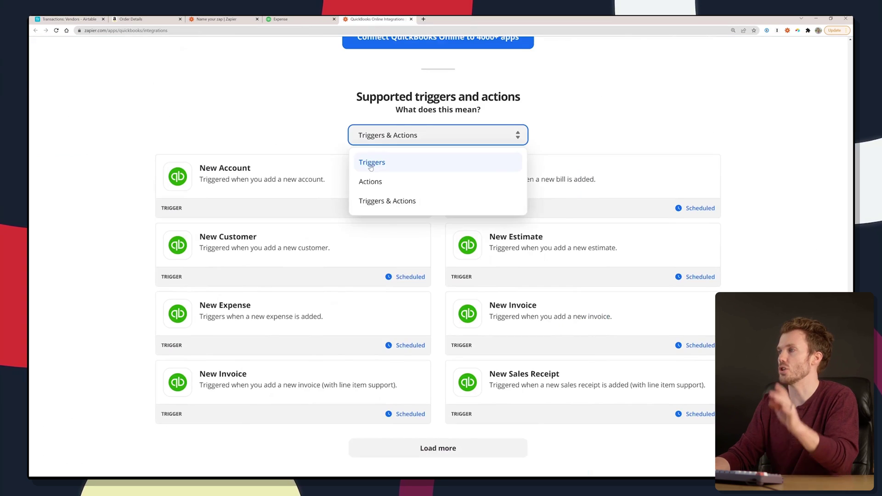
# Filter QuickBooks Online integrations to Triggers and load the full list down to New Vendor
pyautogui.click(368, 163)
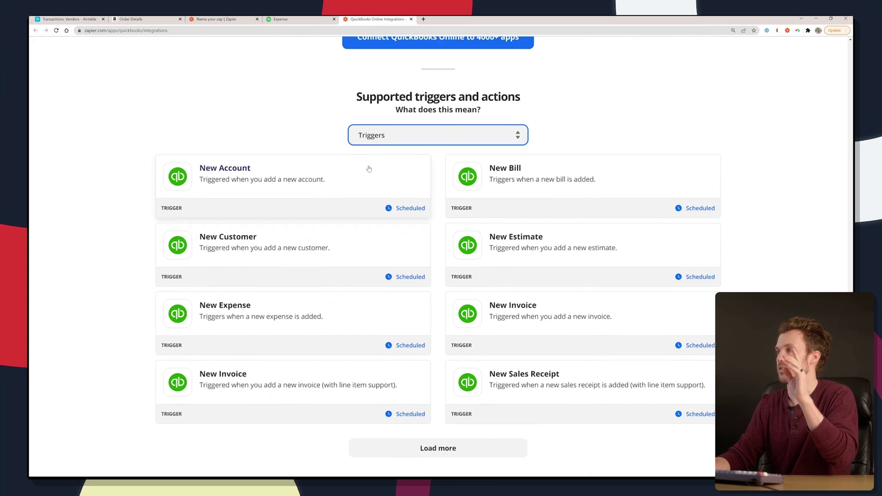
pyautogui.click(435, 448)
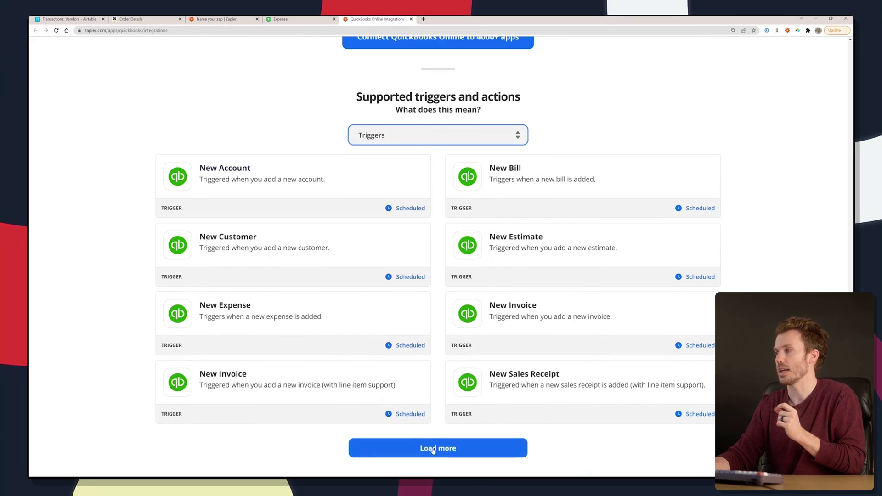
pyautogui.scroll(-3, 366, 206)
pyautogui.scroll(-2, 366, 206)
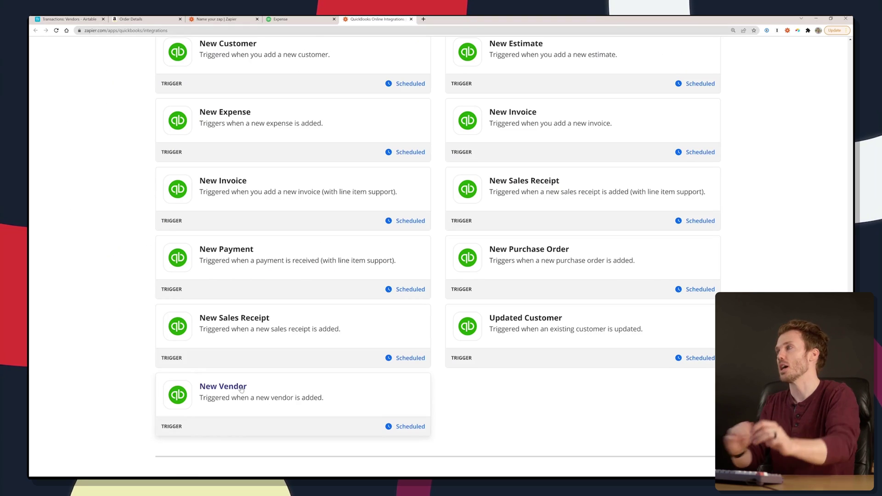
# Create an empty Airtable table named Accounts
pyautogui.click(90, 21)
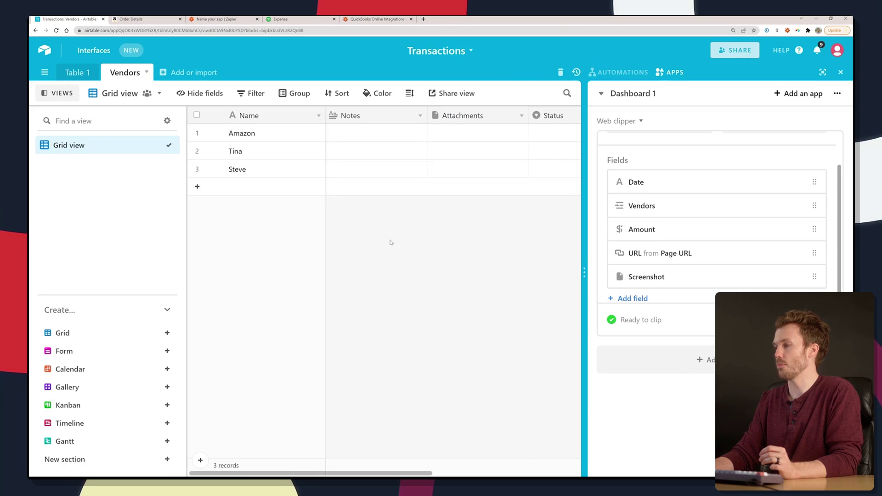
pyautogui.click(78, 72)
pyautogui.click(171, 73)
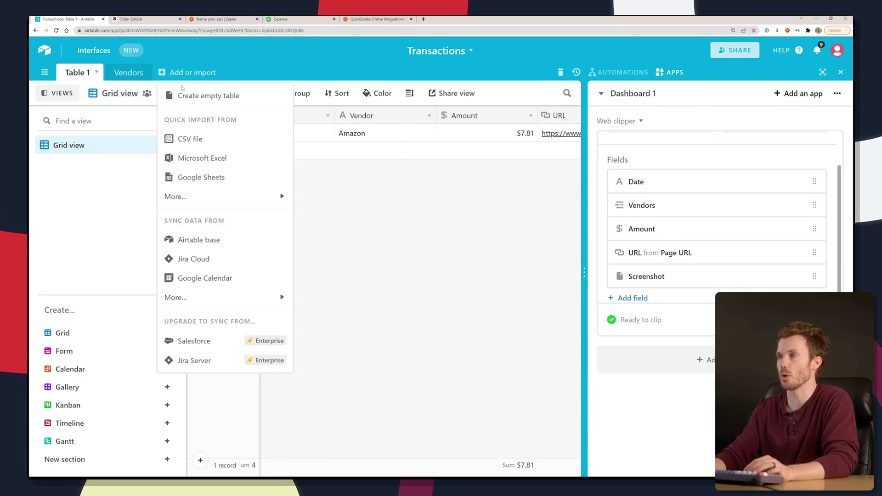
pyautogui.click(190, 94)
pyautogui.write('Accou')
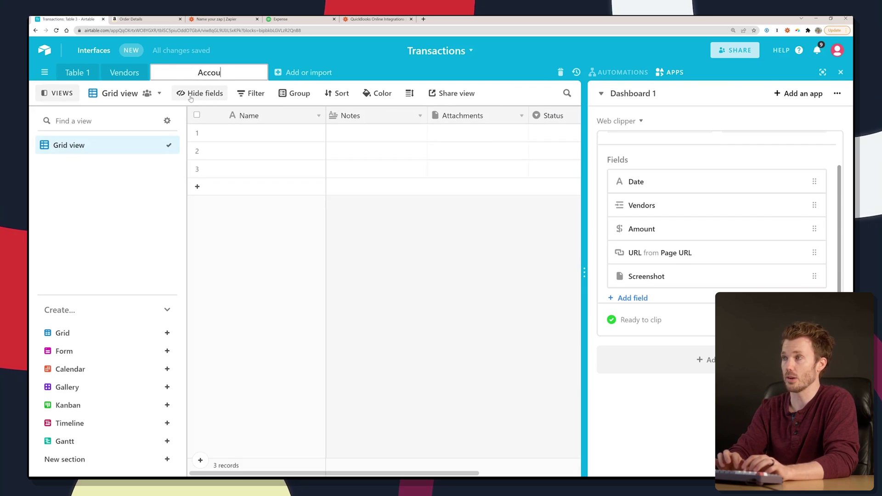
pyautogui.write('nts')
pyautogui.press('Return')
pyautogui.click(262, 135)
# Add account rows Checking 1234 and CC 4260
pyautogui.write('Check')
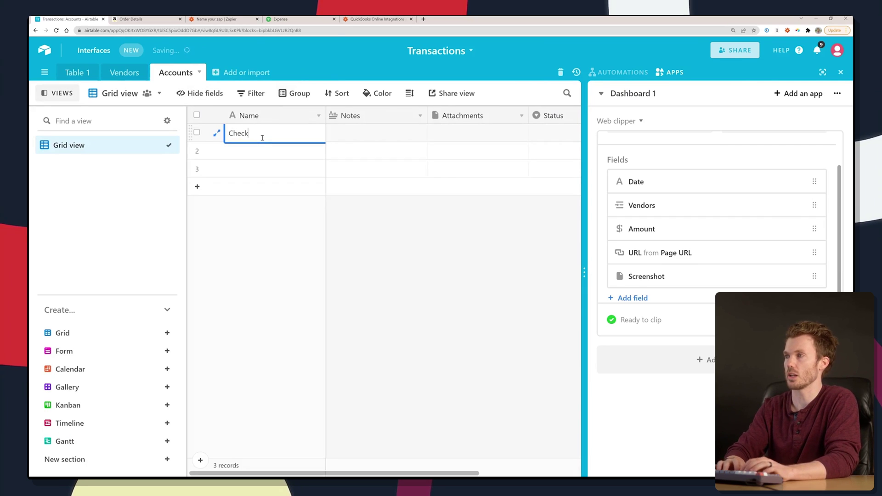
pyautogui.write('ing 1234')
pyautogui.press('Return')
pyautogui.write('CC ')
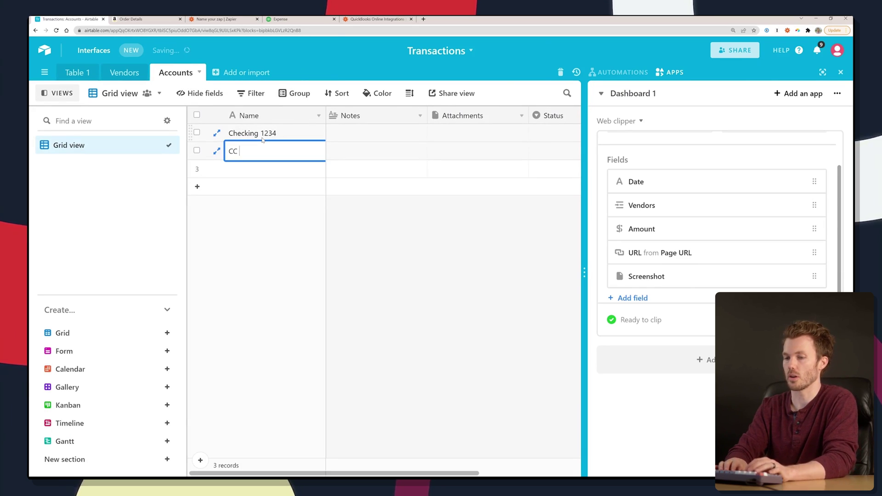
pyautogui.write('4260')
pyautogui.press('Return')
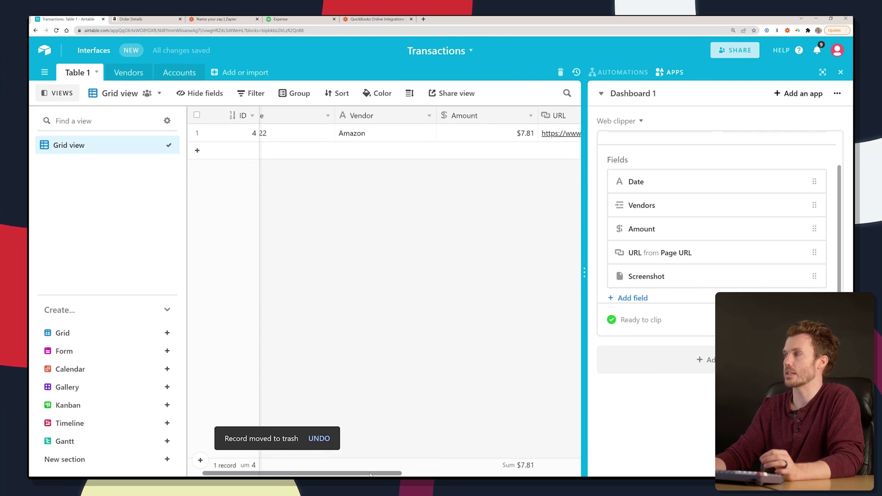
pyautogui.moveTo(370, 473); pyautogui.dragTo(548, 473)
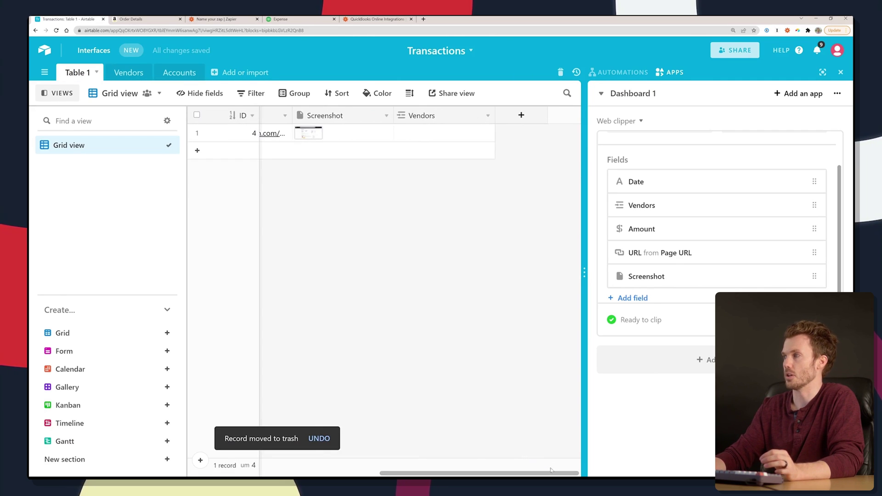
# Add a single-record Accounts link field to Table 1 and the web clipper
pyautogui.click(521, 115)
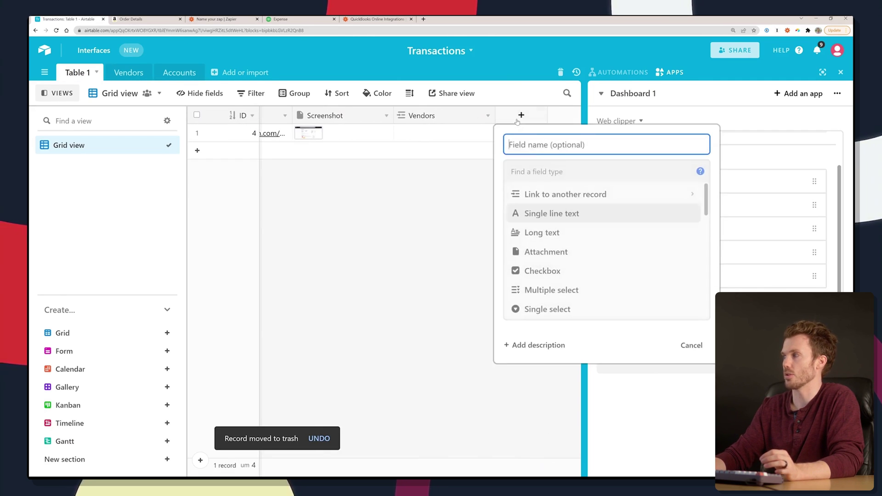
pyautogui.click(554, 198)
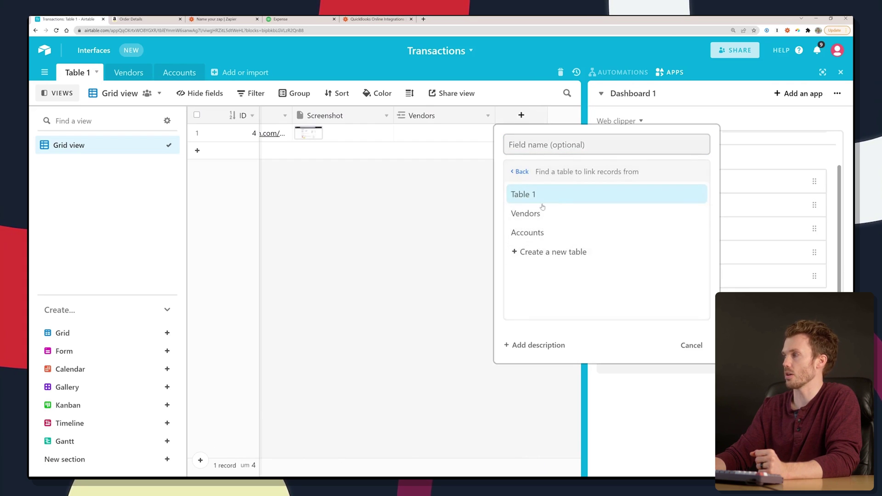
pyautogui.click(538, 232)
pyautogui.click(508, 211)
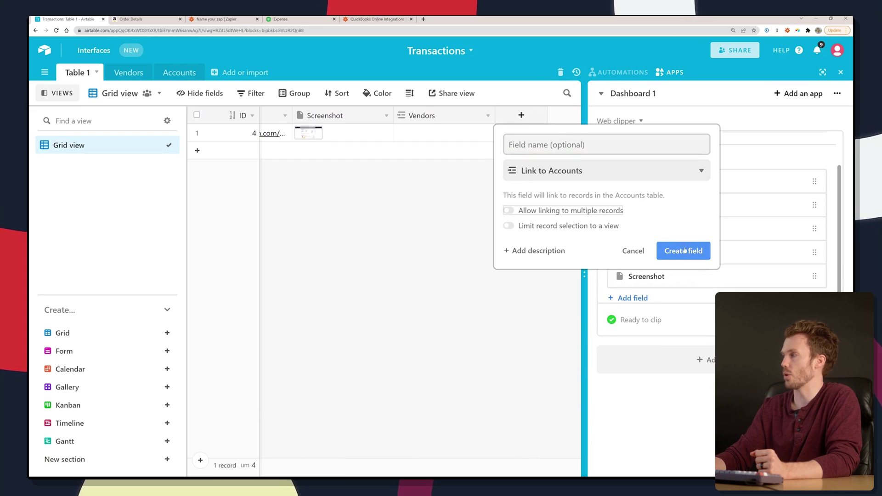
pyautogui.click(683, 250)
pyautogui.click(633, 298)
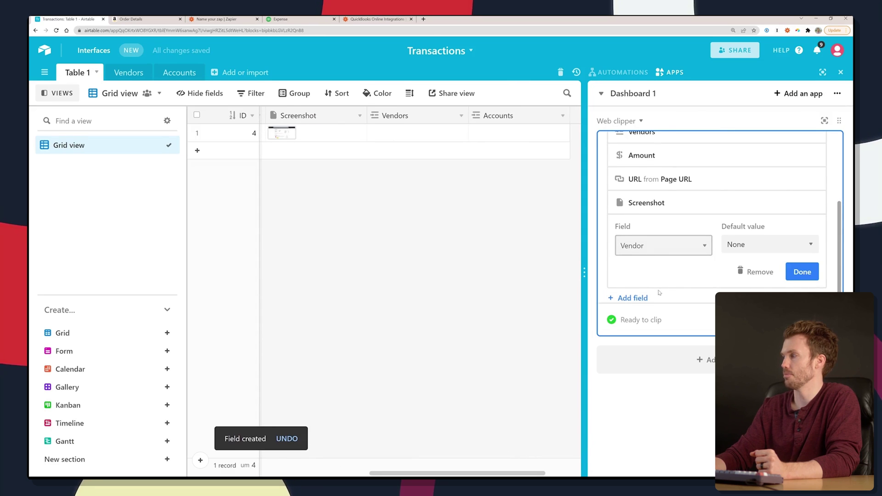
pyautogui.click(803, 272)
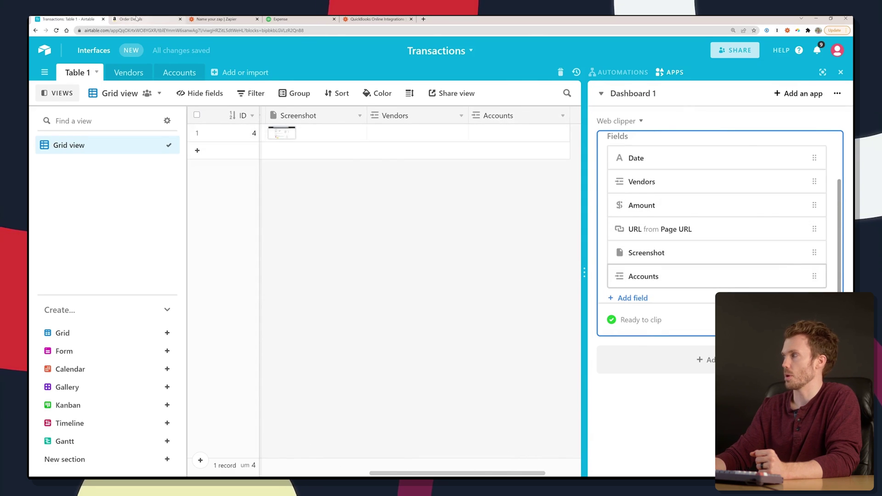
# Check the clipper's account options on the Amazon order page, then return to the zap
pyautogui.click(137, 19)
pyautogui.click(832, 52)
pyautogui.click(797, 30)
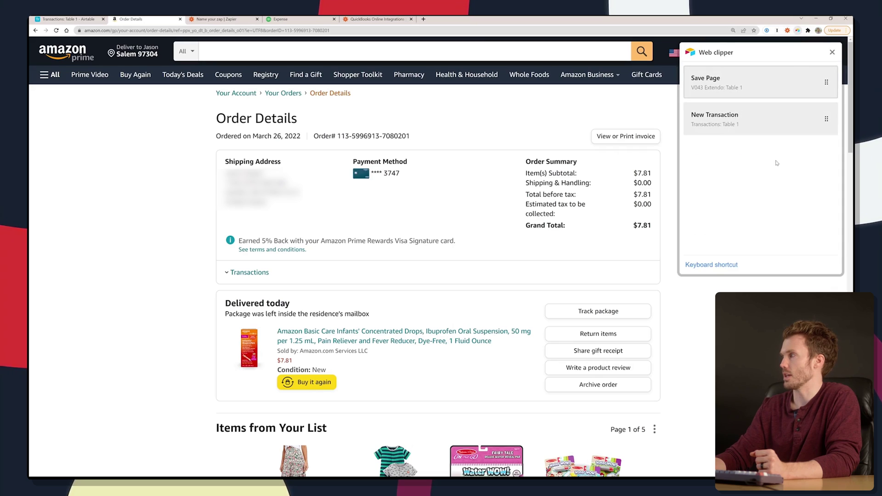
pyautogui.scroll(-3, 777, 166)
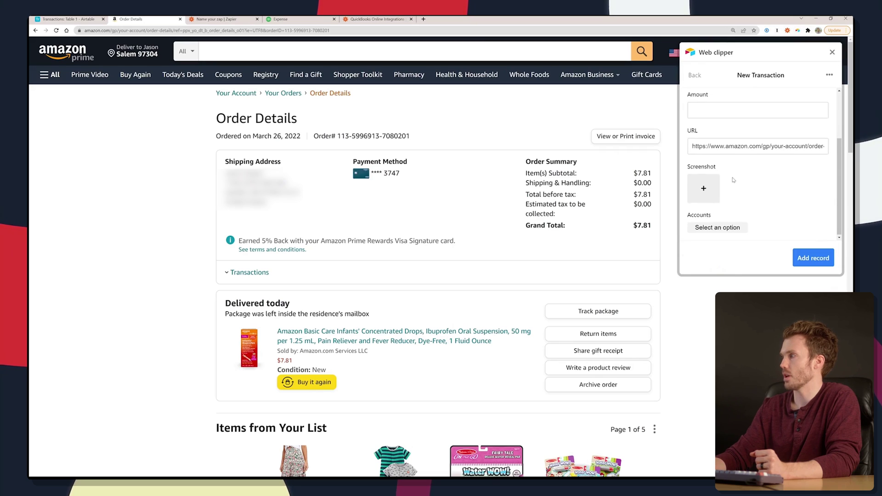
pyautogui.click(719, 230)
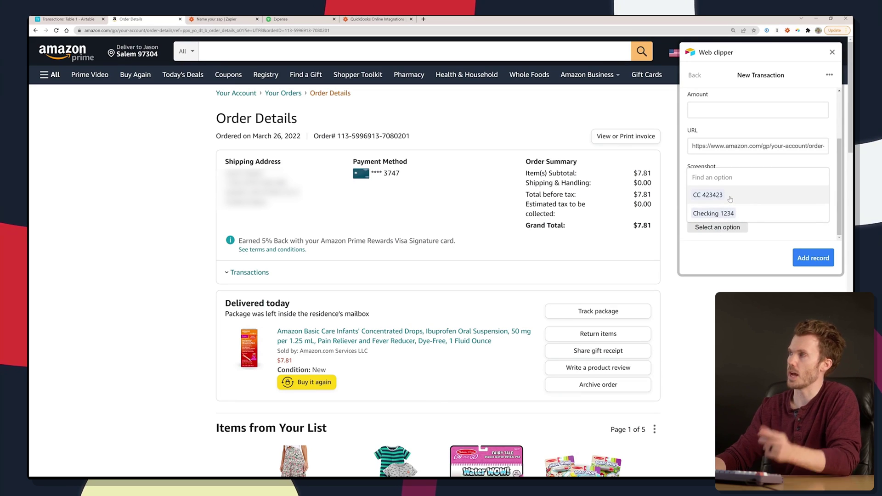
pyautogui.click(197, 19)
pyautogui.scroll(5, 360, 263)
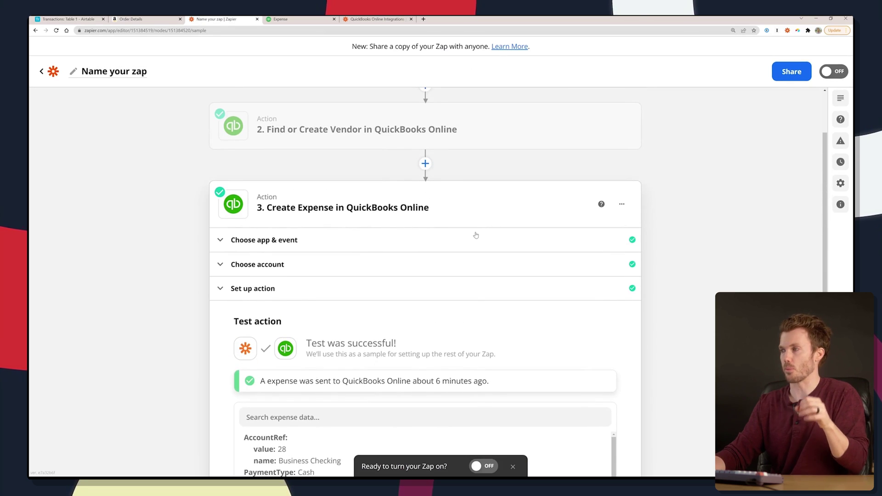
# Add a Paths by Zapier step after Create Expense and open Path A for editing
pyautogui.click(452, 235)
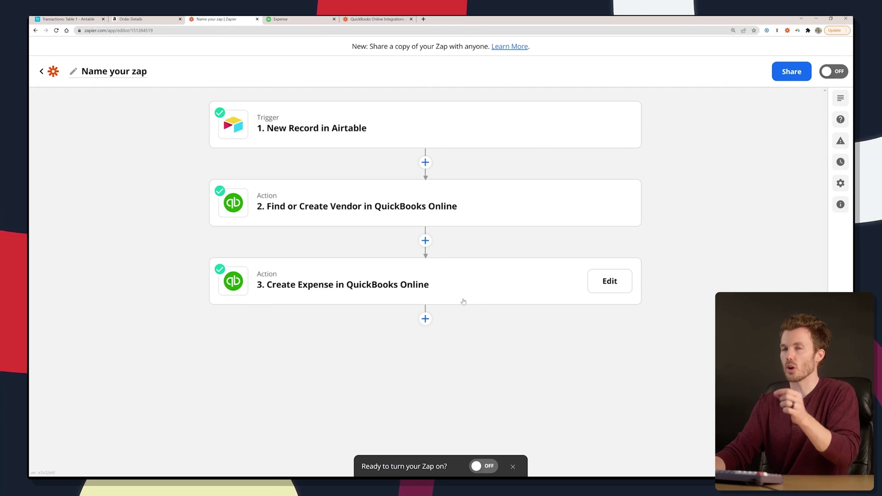
pyautogui.click(425, 319)
pyautogui.write('path')
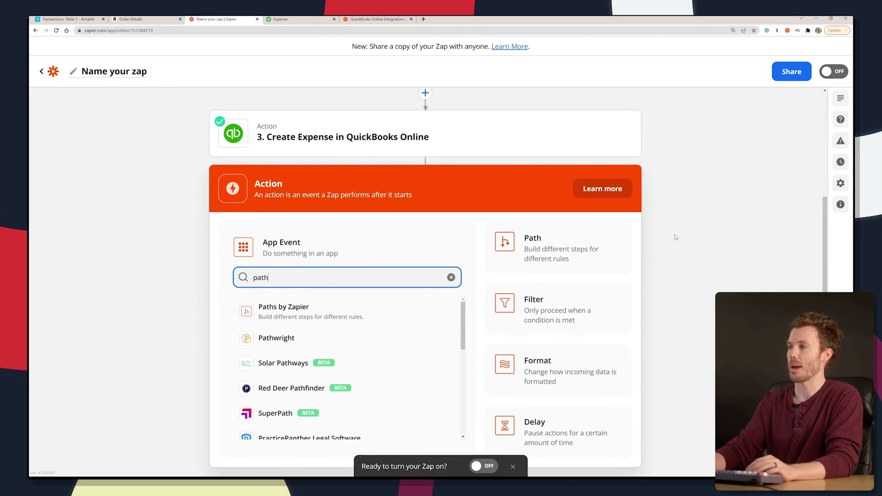
pyautogui.click(313, 311)
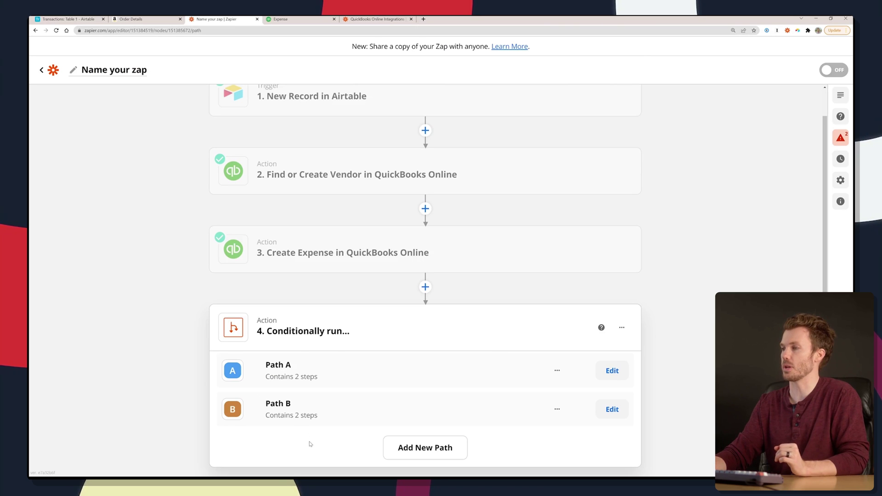
pyautogui.click(609, 374)
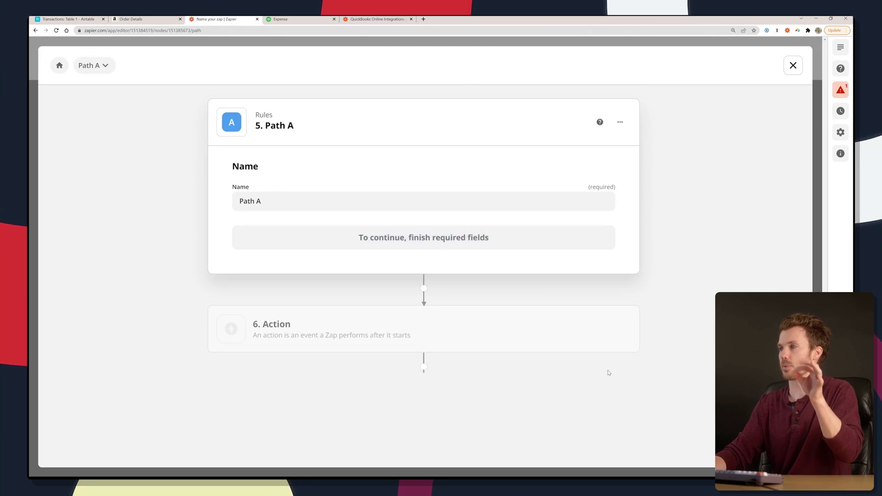
# Keep the name Path A, then browse the Airtable record fields and value options, leaving the rule empty
pyautogui.click(410, 240)
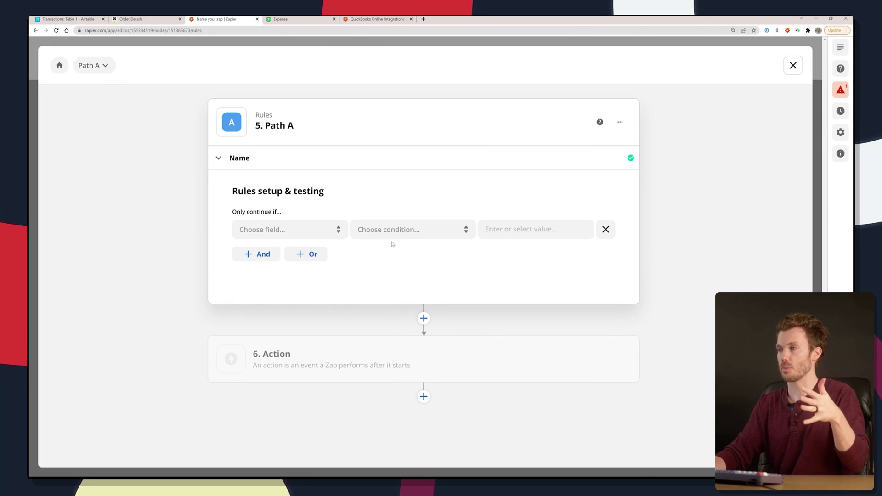
pyautogui.click(336, 232)
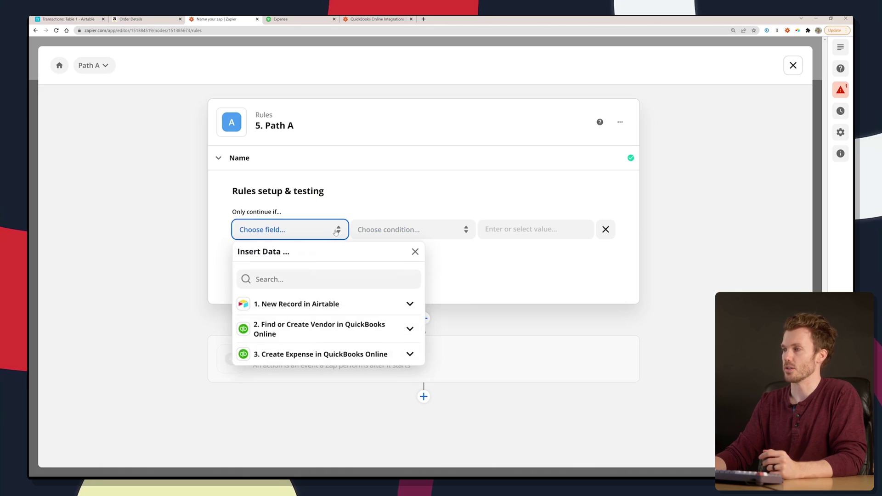
pyautogui.click(307, 305)
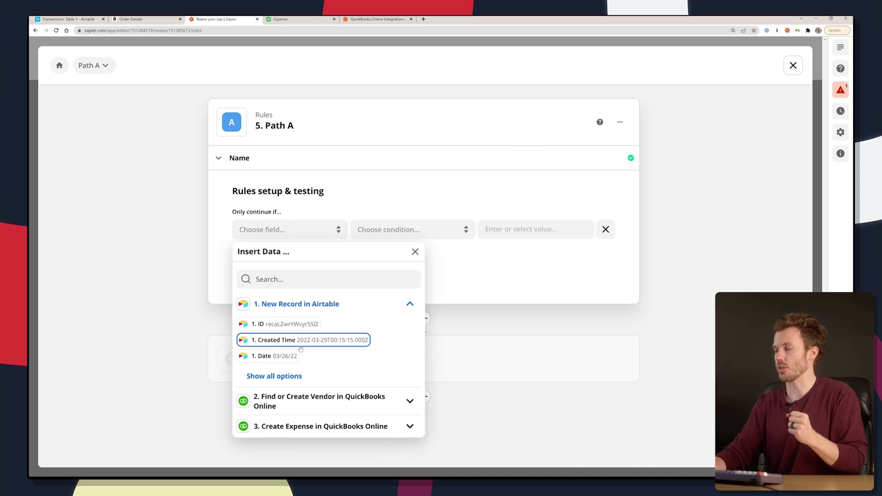
pyautogui.click(515, 228)
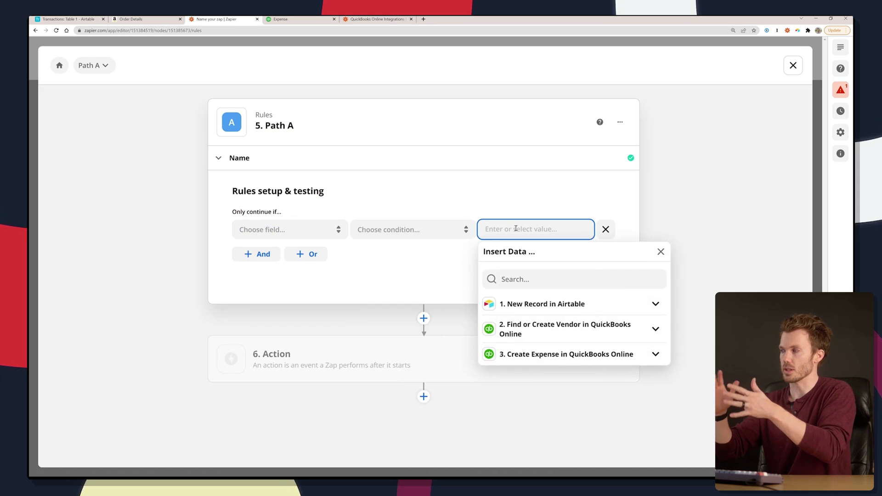
pyautogui.click(398, 277)
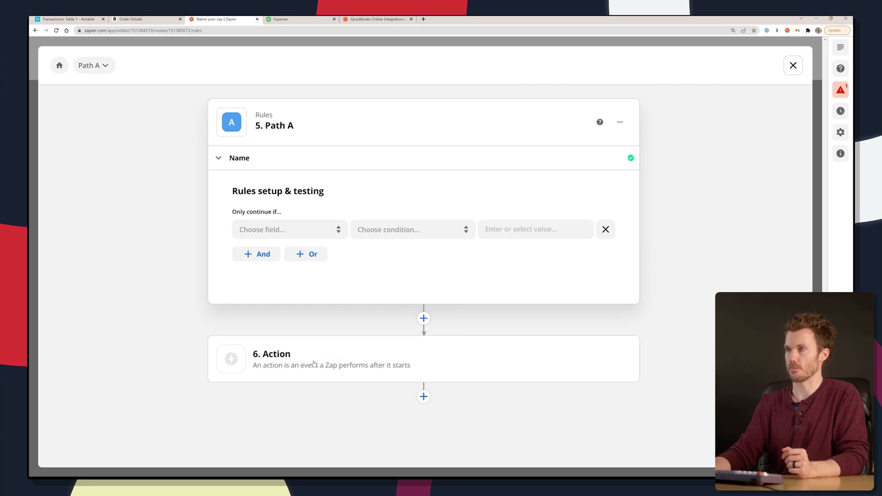
# Switch from Path A to editing the Path B branch
pyautogui.click(103, 66)
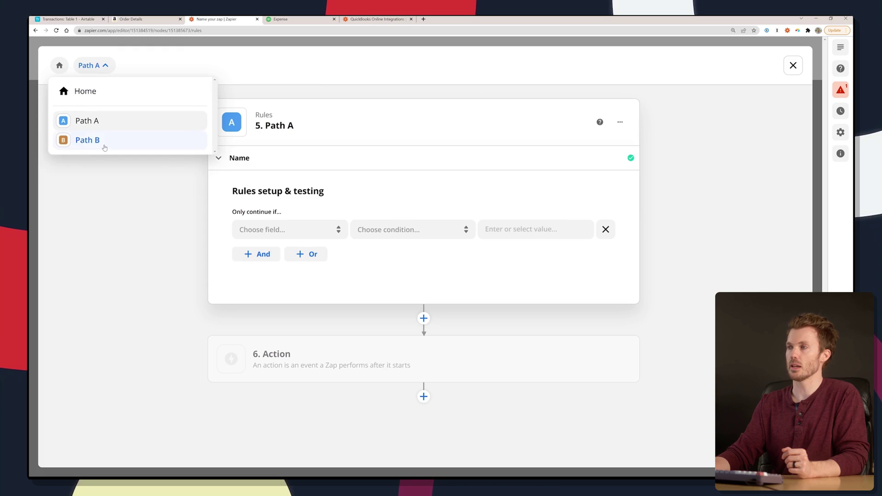
pyautogui.click(87, 138)
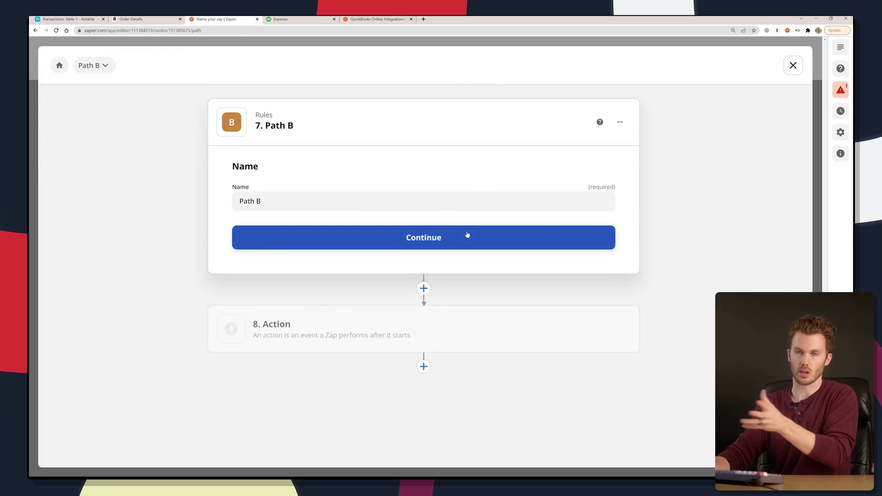